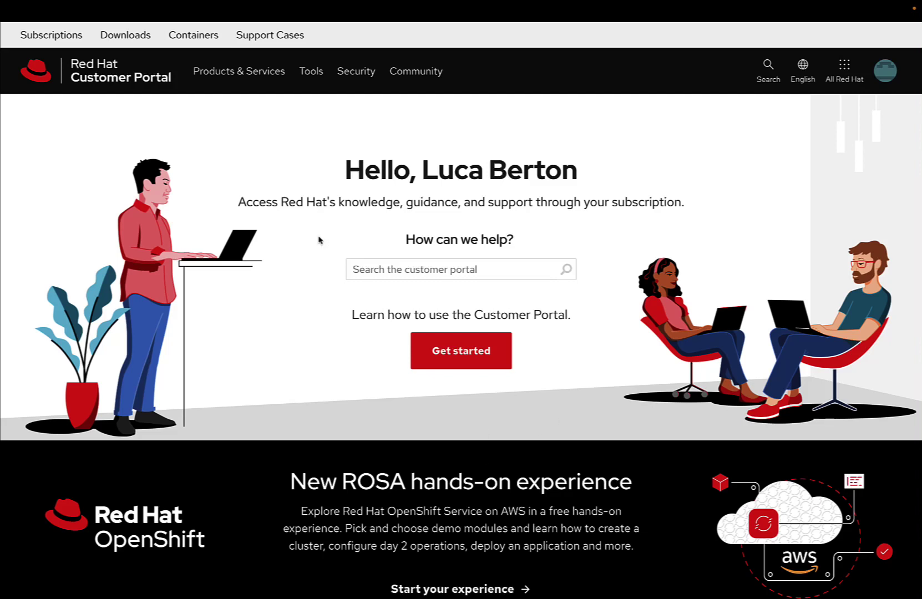
- Go from Downloads through Red Hat Enterprise Linux to the All RHEL Downloads page
left_click(143, 42)
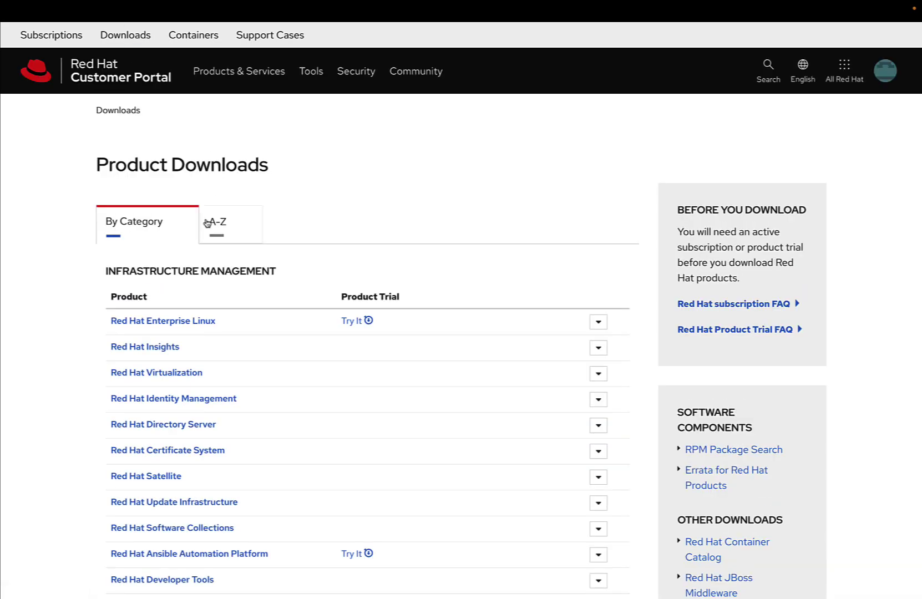
left_click(191, 322)
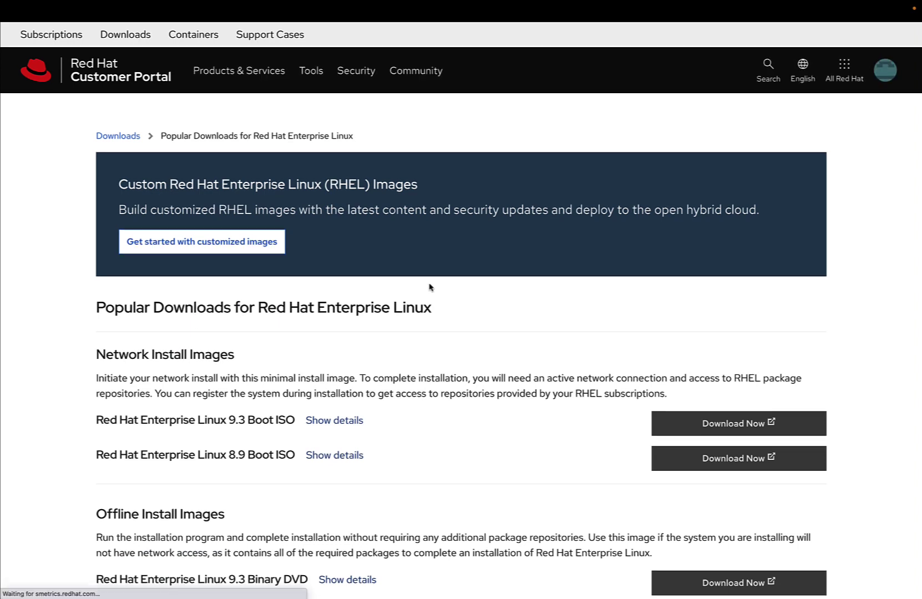
scroll(430, 287, "down", 2)
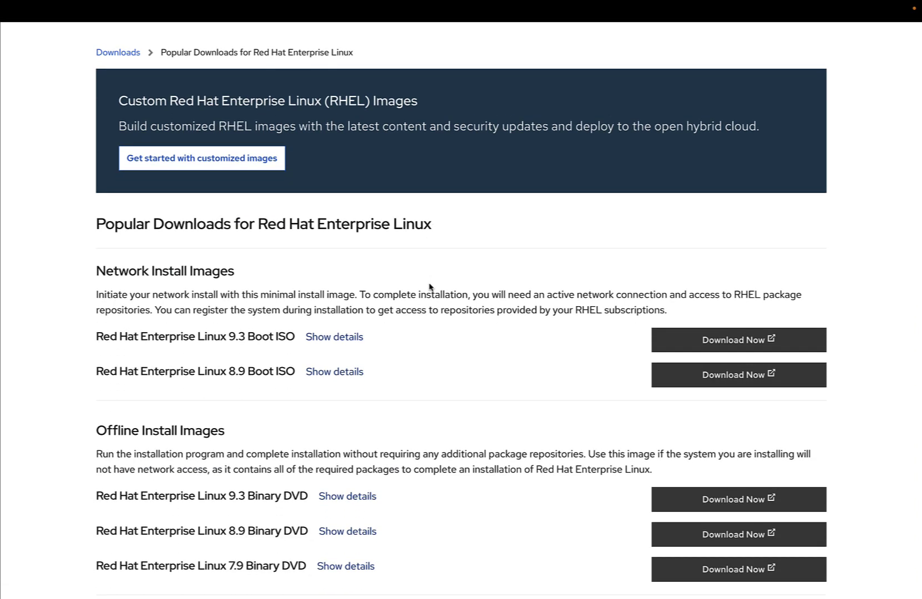
scroll(429, 287, "down", 6)
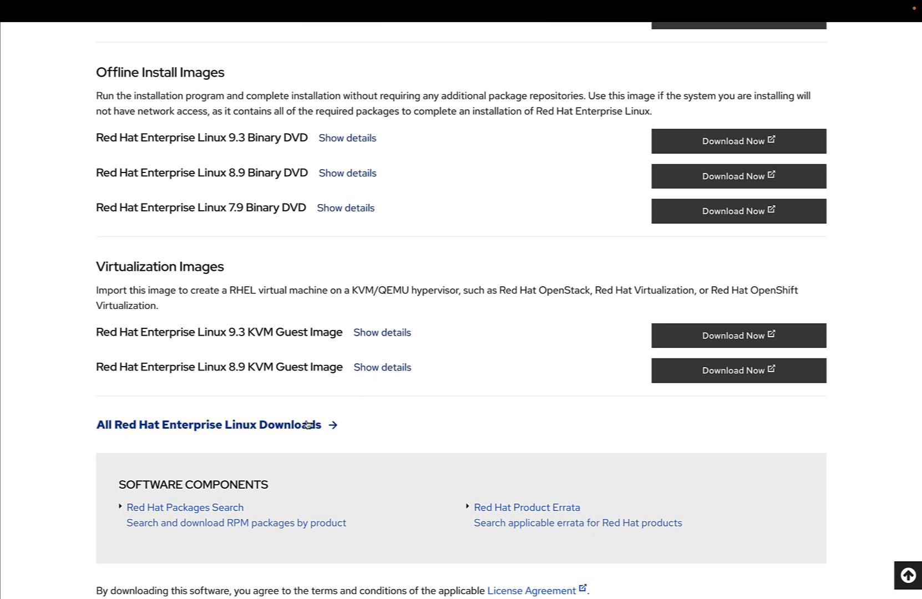
left_click(300, 431)
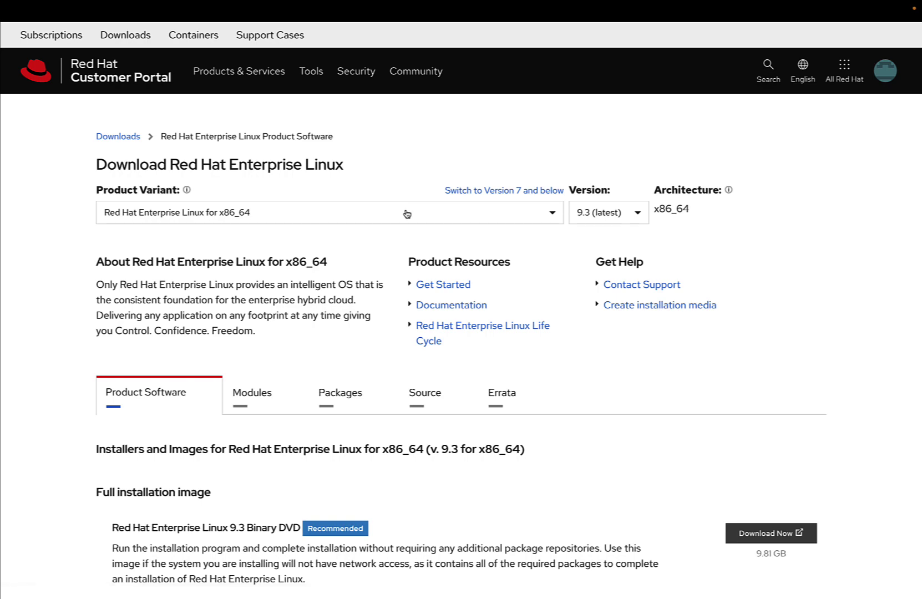
- Switch the product variant to Red Hat Enterprise Linux for ARM 64 (aarch64)
scroll(407, 214, "down", 3)
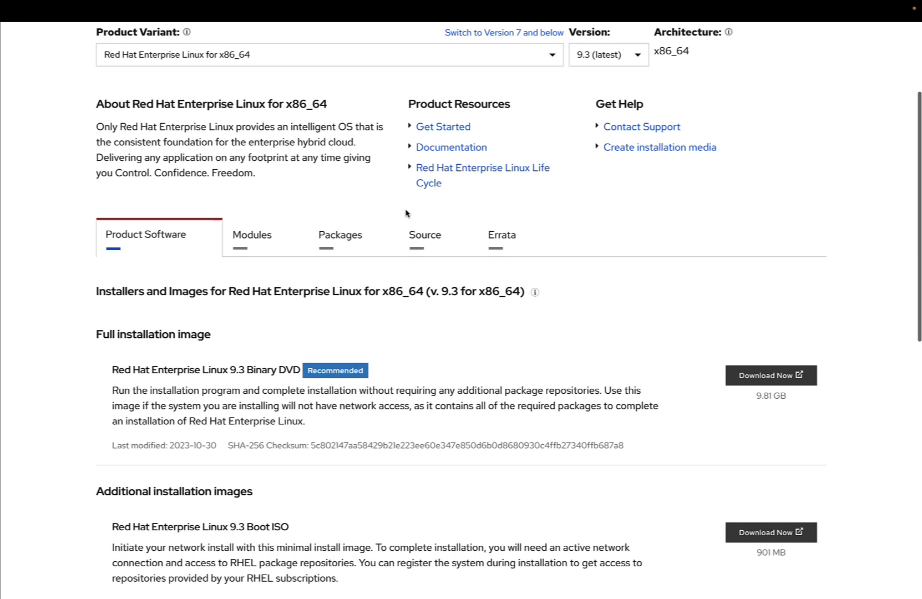
scroll(407, 213, "down", 3)
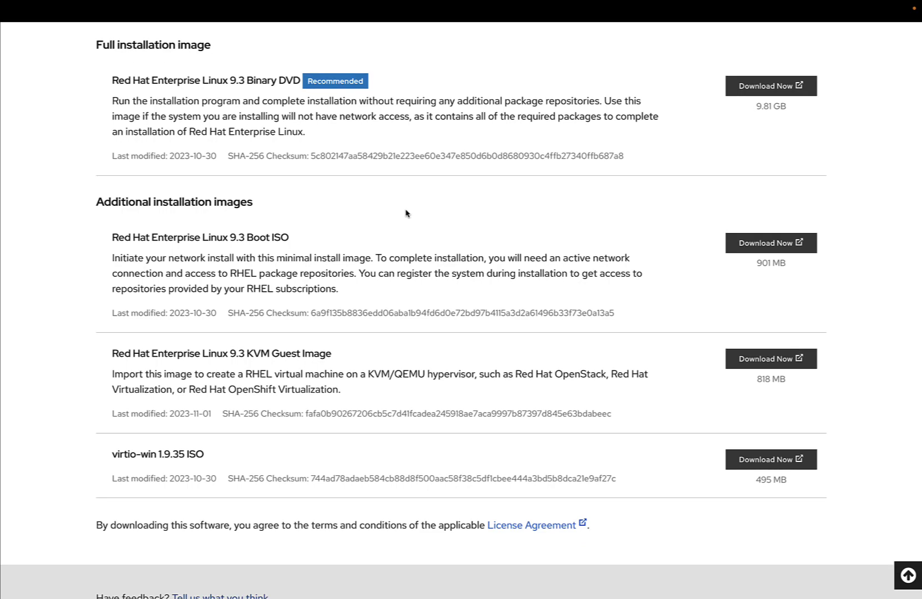
scroll(407, 213, "up", 6)
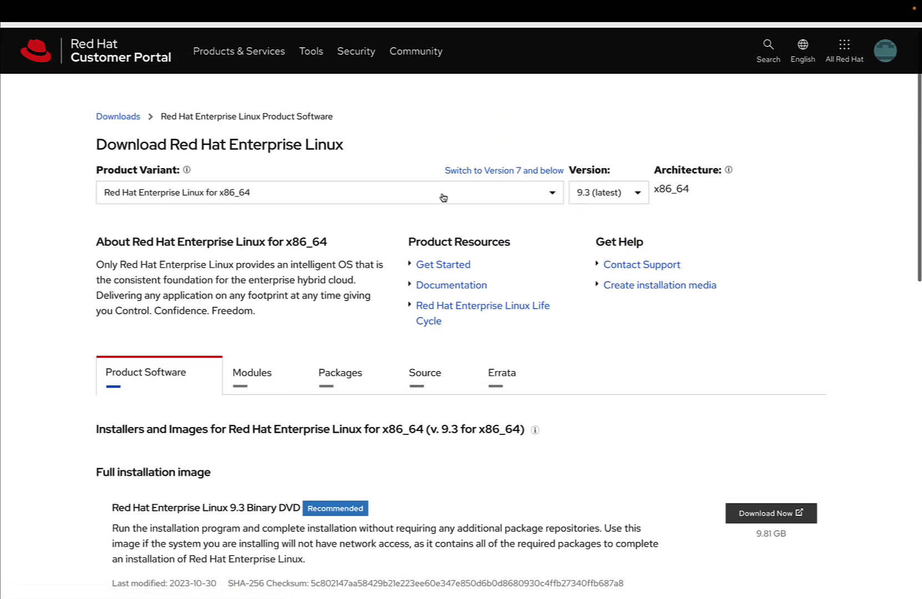
left_click(445, 196)
scroll(421, 243, "down", 1)
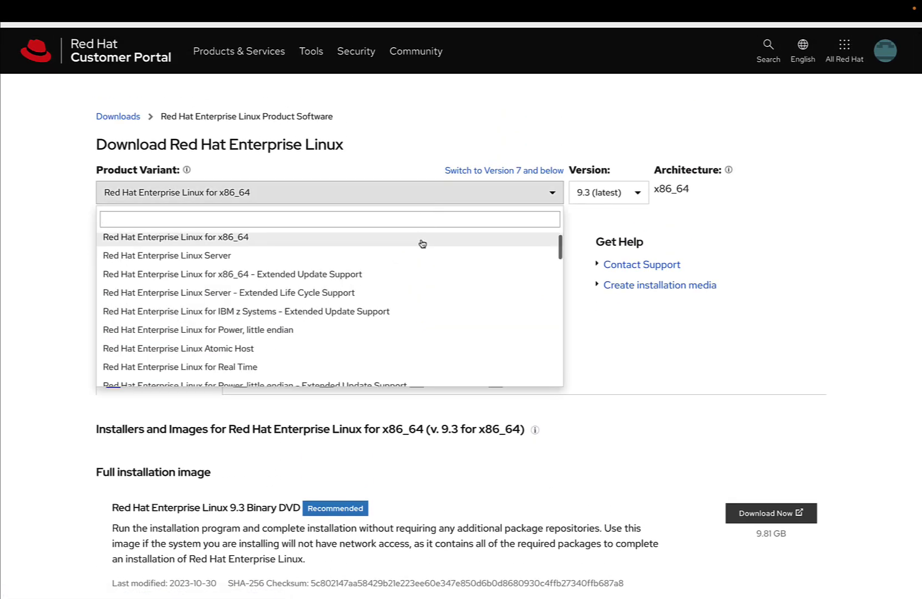
scroll(421, 243, "down", 3)
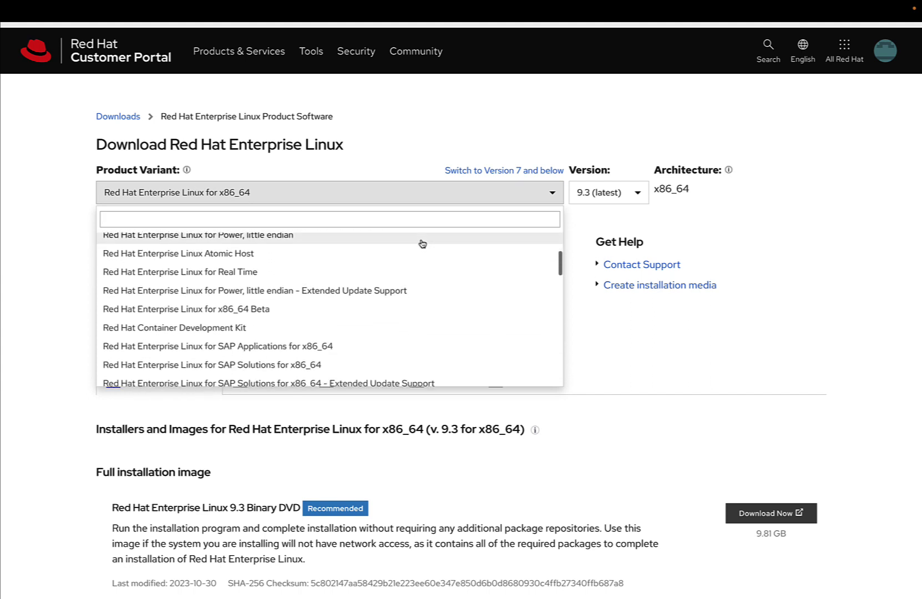
scroll(422, 244, "down", 5)
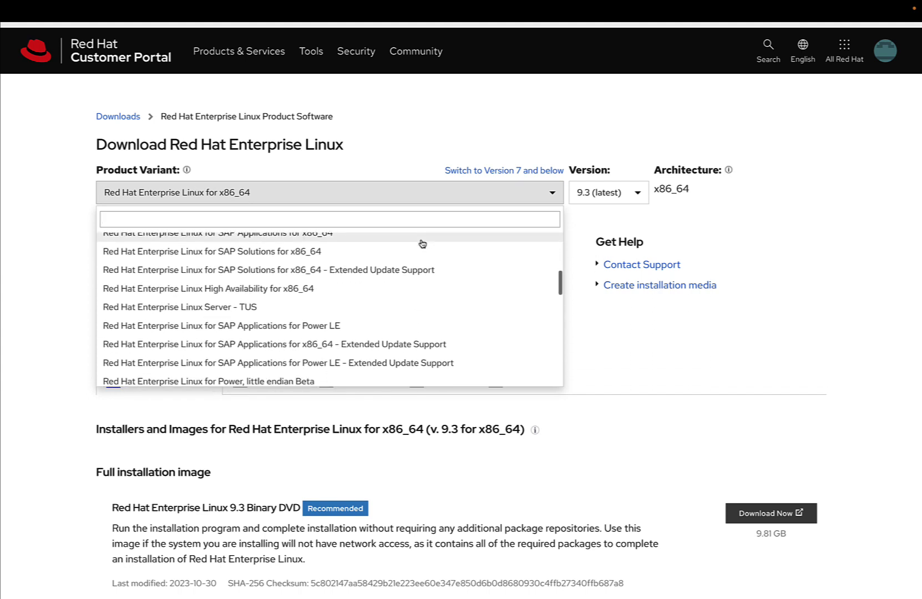
scroll(422, 244, "down", 5)
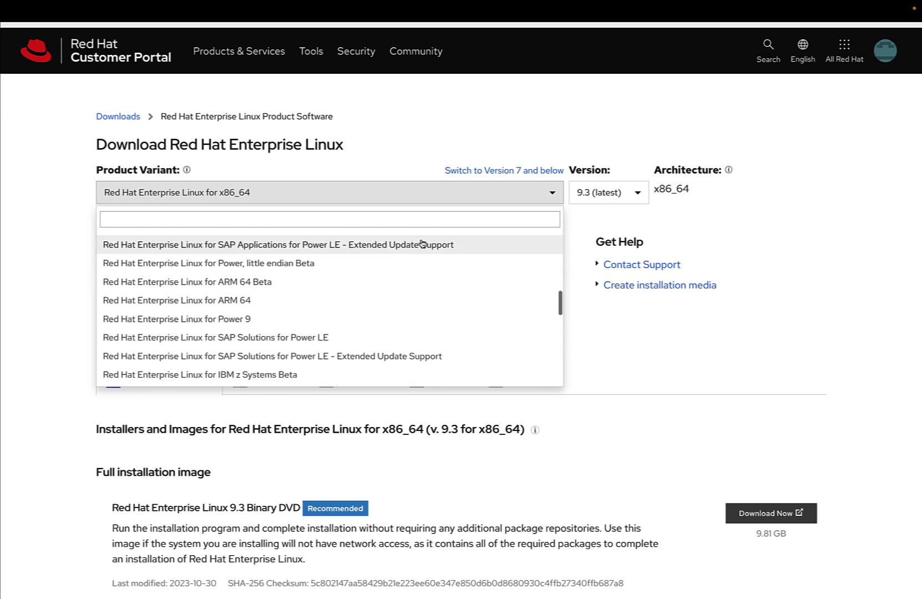
left_click(330, 299)
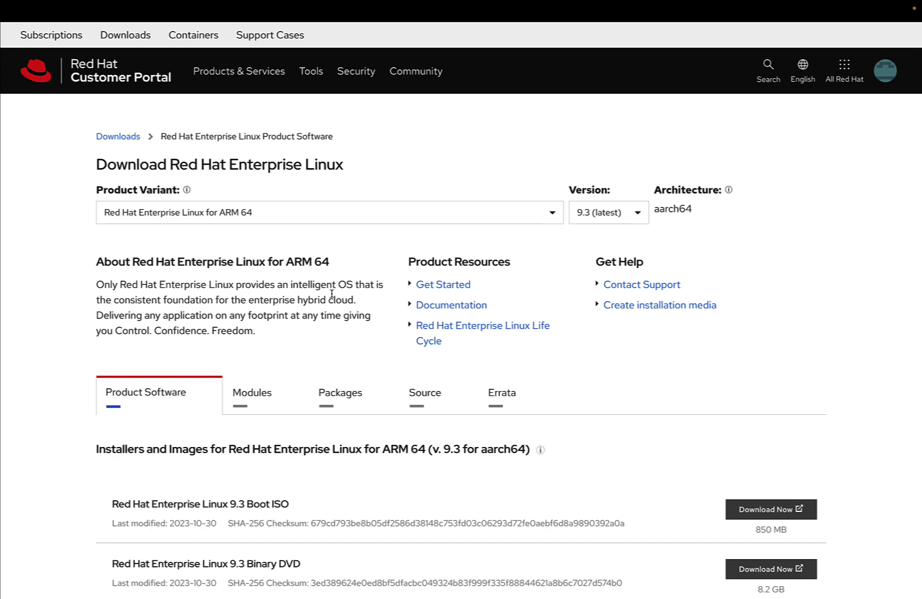
- Keep version 9.3 (latest) and download the RHEL 9.3 Binary DVD for aarch64
left_click(627, 216)
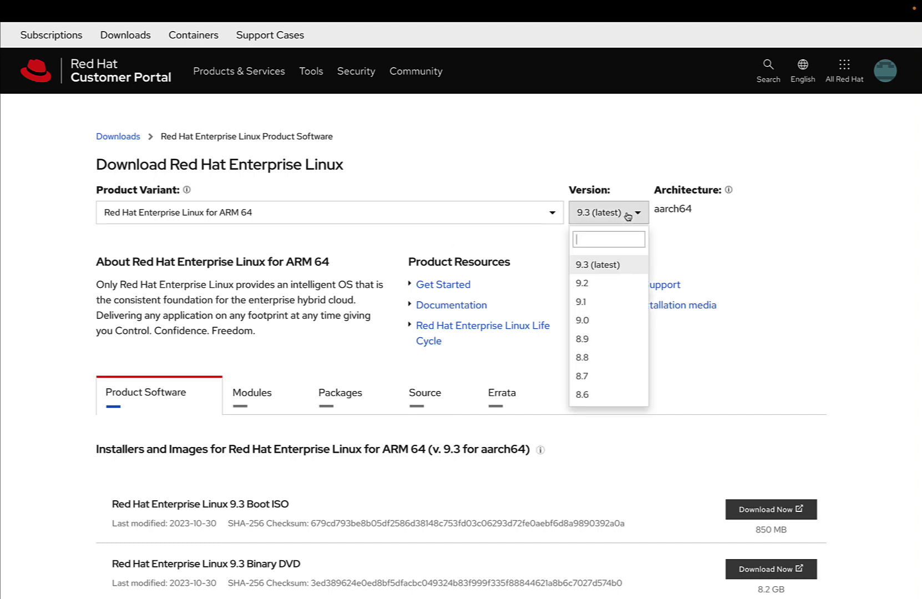
left_click(627, 216)
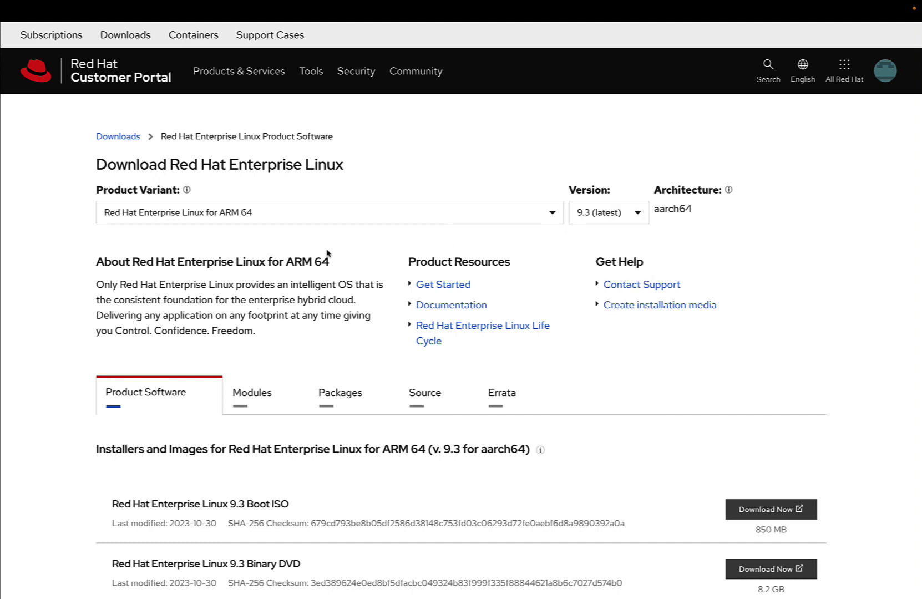
scroll(327, 252, "down", 3)
scroll(328, 253, "down", 1)
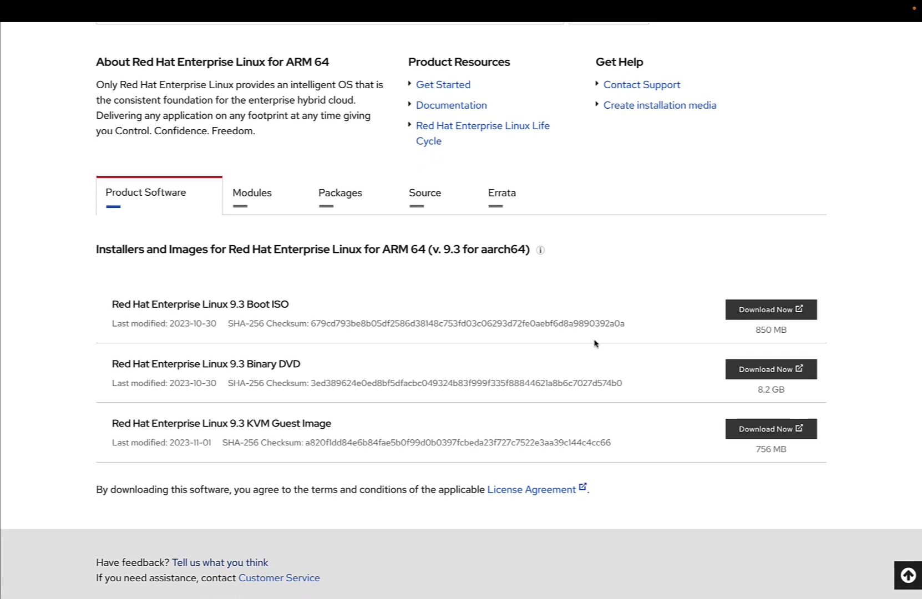
left_click(763, 370)
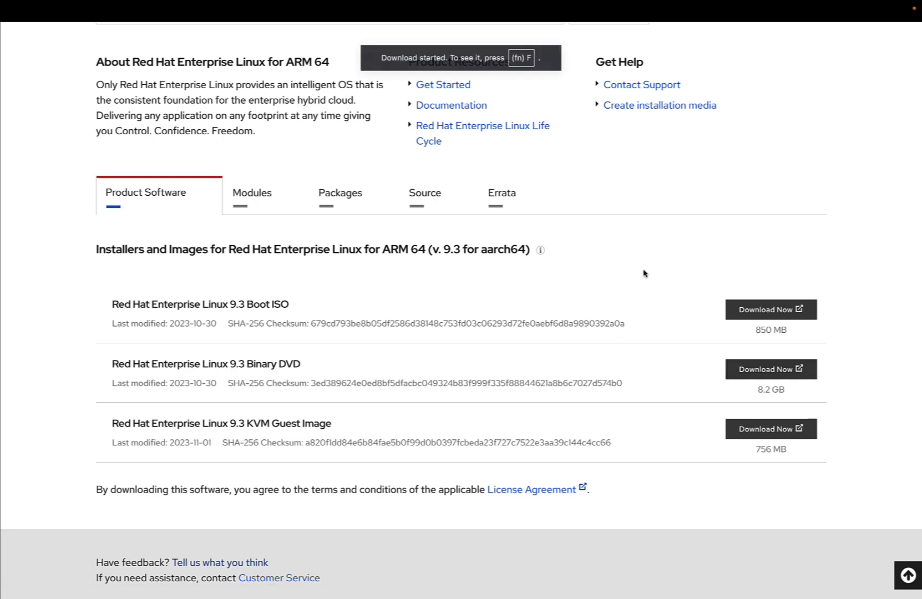
scroll(644, 273, "up", 3)
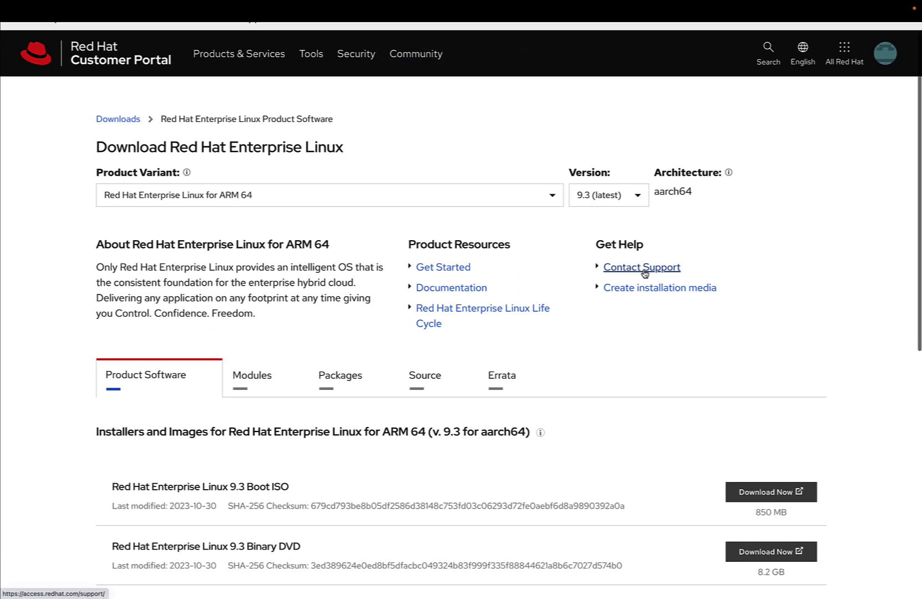
scroll(643, 273, "down", 2)
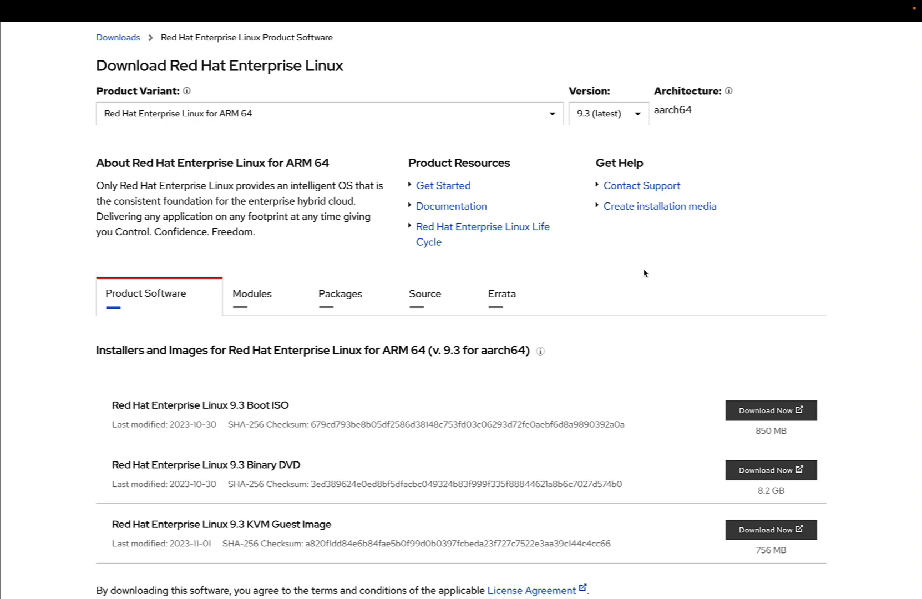
scroll(644, 273, "up", 1)
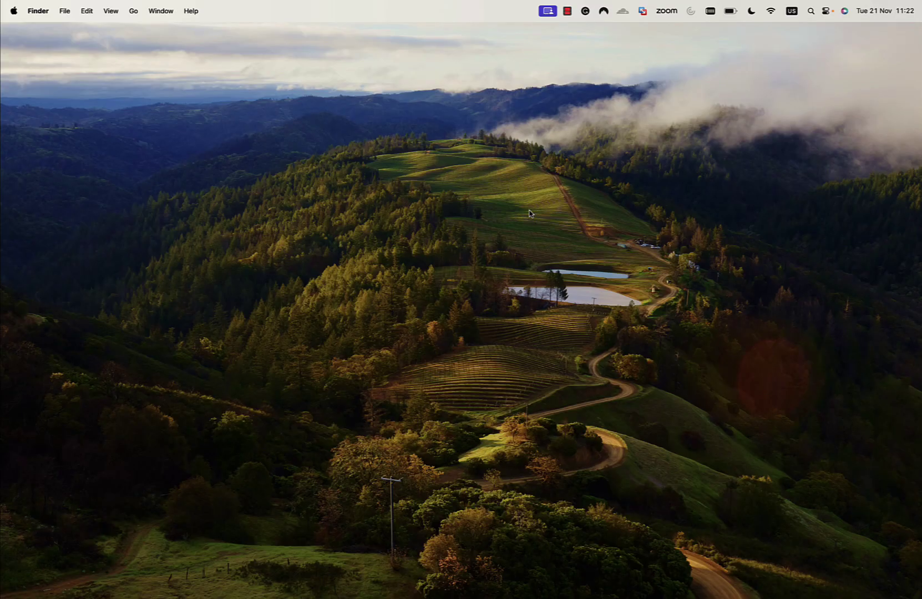
- Launch VMware Fusion and start creating a new virtual machine
key("super+space")
type("vmware")
key("Return")
left_click(94, 11)
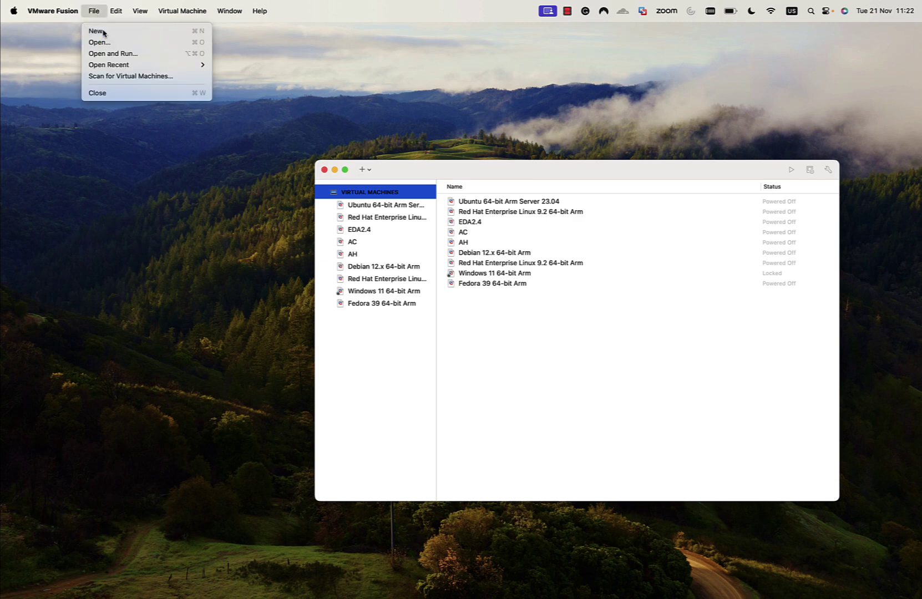
left_click(98, 32)
- Use rhel-9.3-aarch64-dvd.iso as the installation disc and continue to the Finish summary
left_click_drag(315, 57, 346, 69)
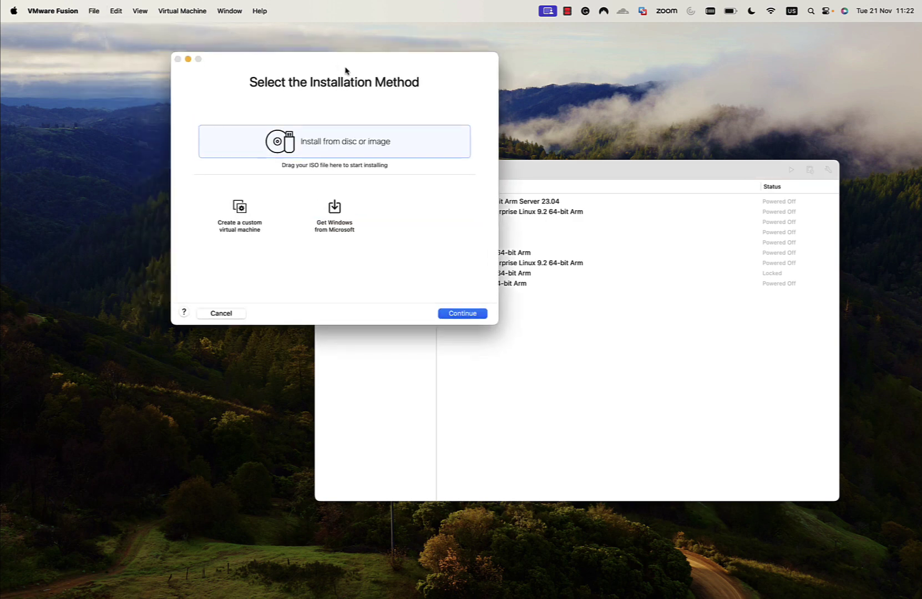
left_click(453, 313)
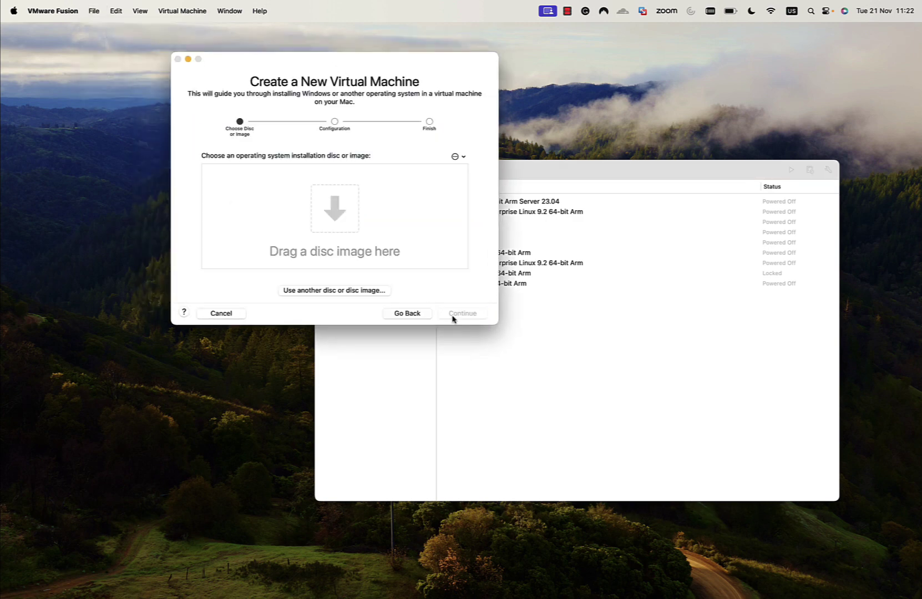
left_click(327, 291)
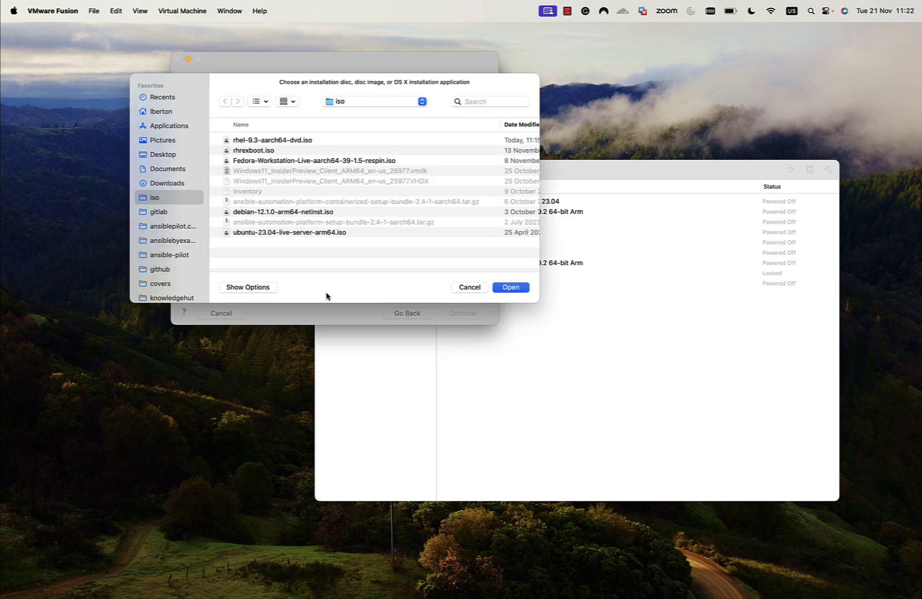
left_click(313, 142)
double_click(312, 142)
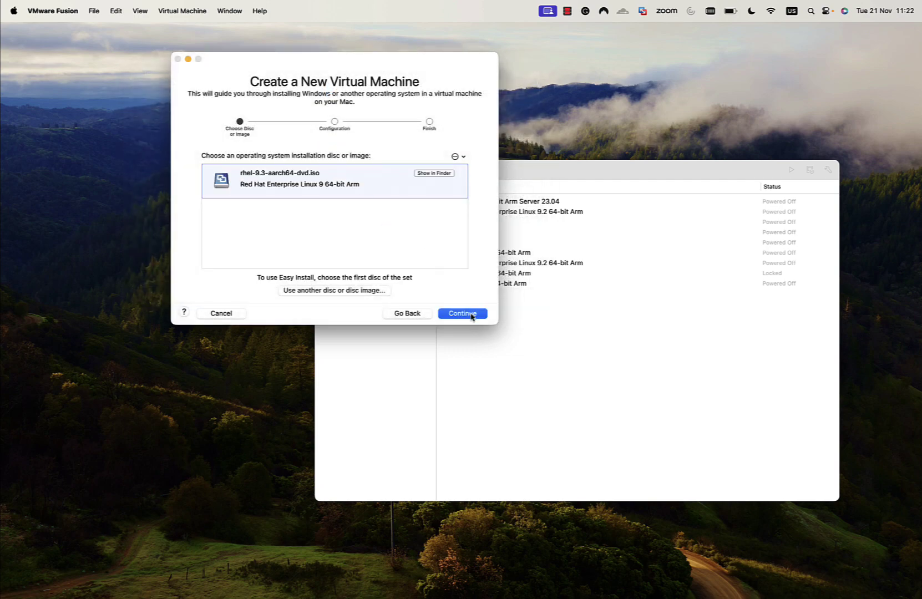
left_click(471, 315)
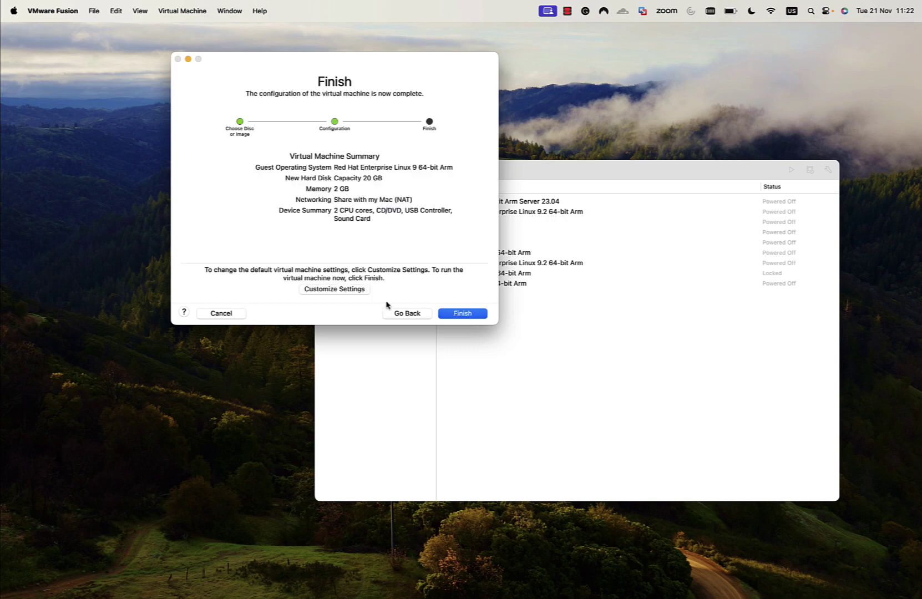
- Save the VM as Red Hat Enterprise Linux 9.3 64-bit Arm
left_click(355, 292)
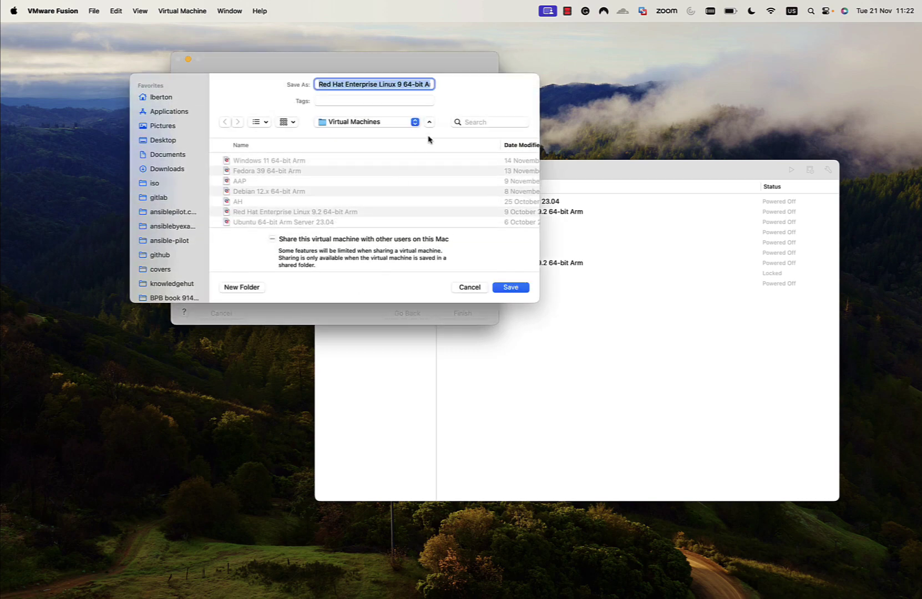
key("Right")
key("Left")
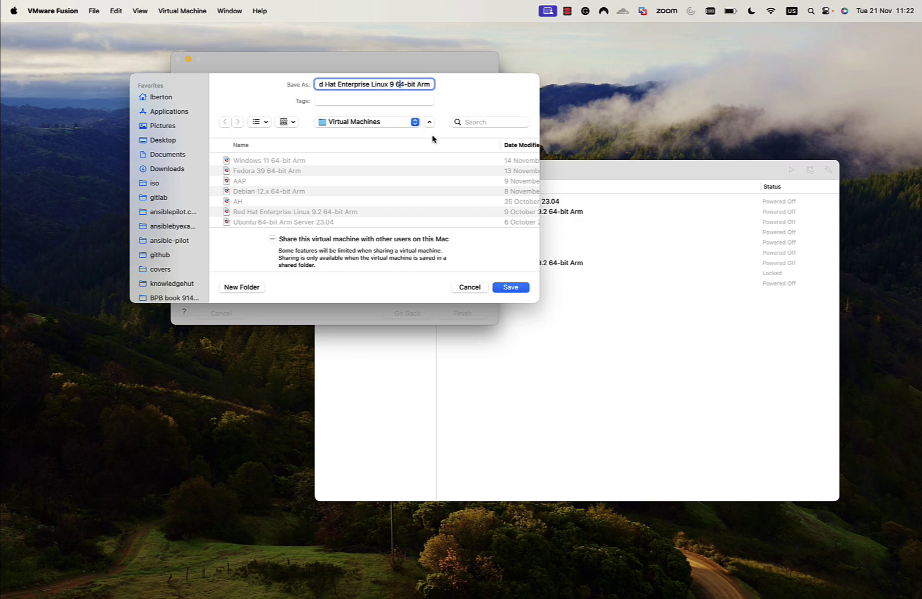
key("Left")
key("Left")
type(".3")
key("Return")
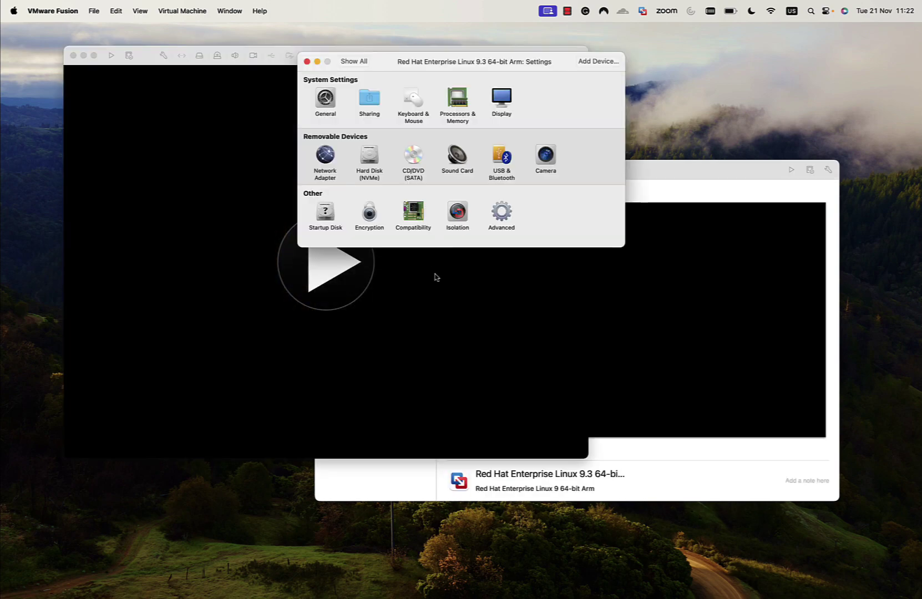
- Give the VM 4 processor cores and 4096 MB memory, then close its settings
left_click(457, 98)
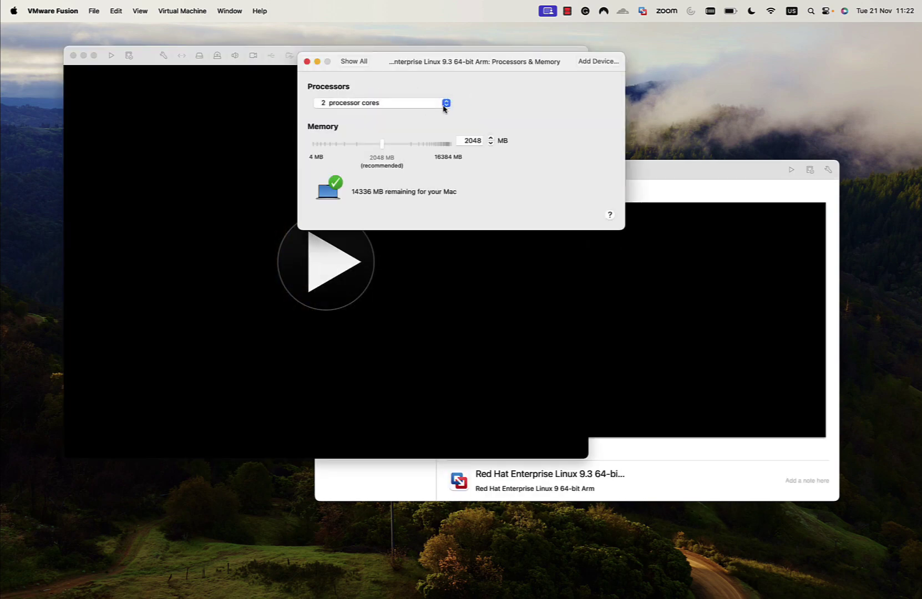
left_click(444, 107)
left_click(438, 125)
key("Tab")
type("409")
left_click(307, 61)
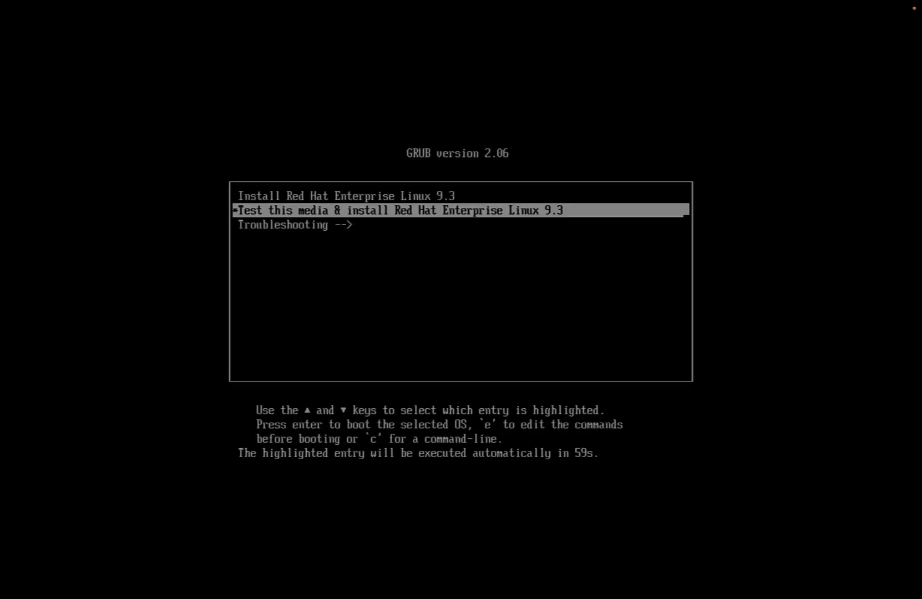
- Boot the Install Red Hat Enterprise Linux 9.3 entry from the GRUB menu
key("Up")
key("Return")
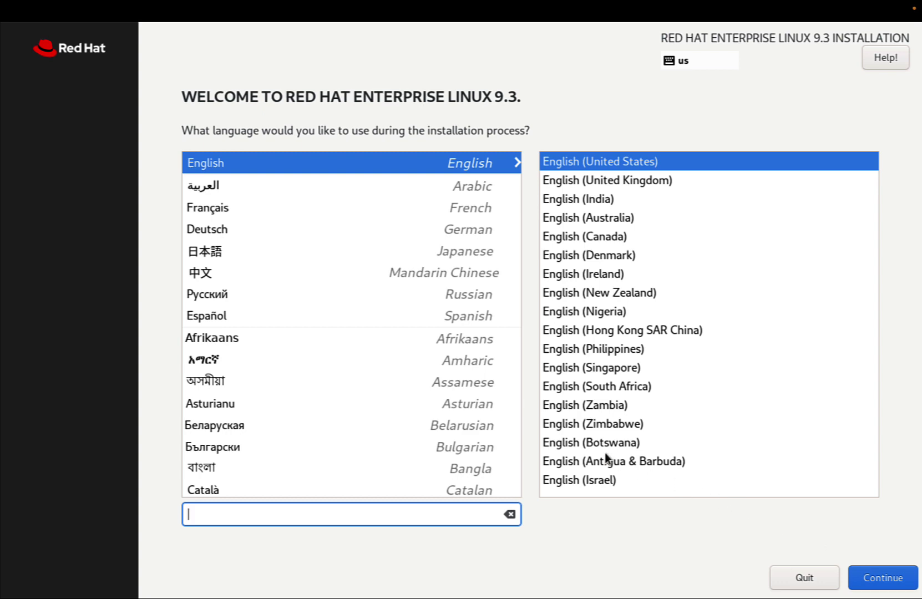
- Keep English (United States) as the installation language and continue past the welcome screen
scroll(482, 321, "down", 5)
scroll(482, 322, "down", 10)
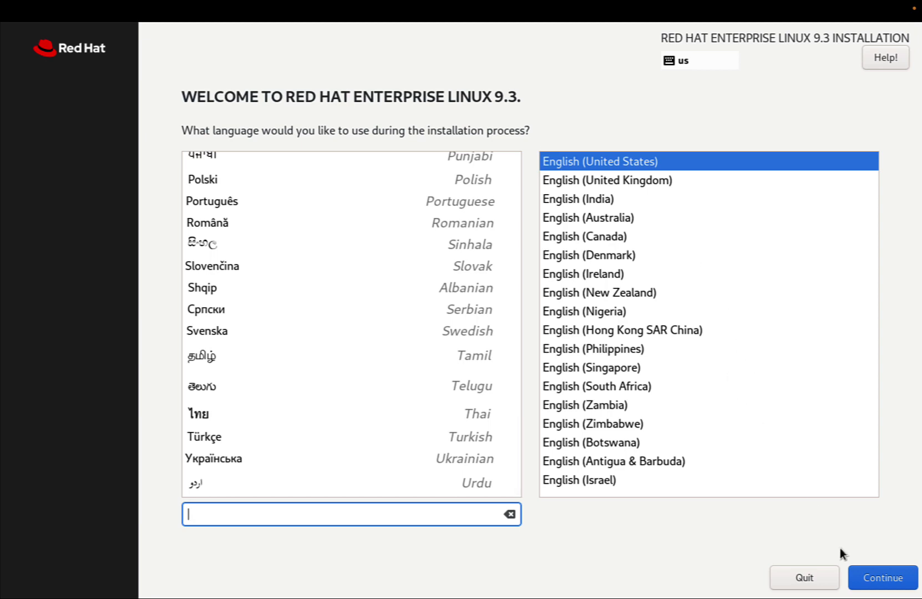
left_click(873, 576)
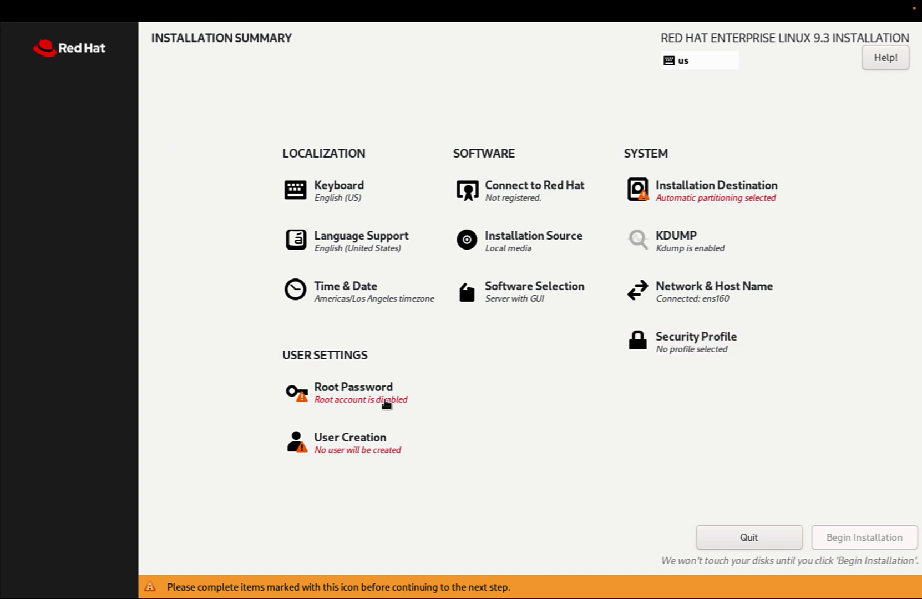
- Set and confirm the root password with root SSH password login allowed, then open User Creation
left_click(376, 399)
type("•••••••••")
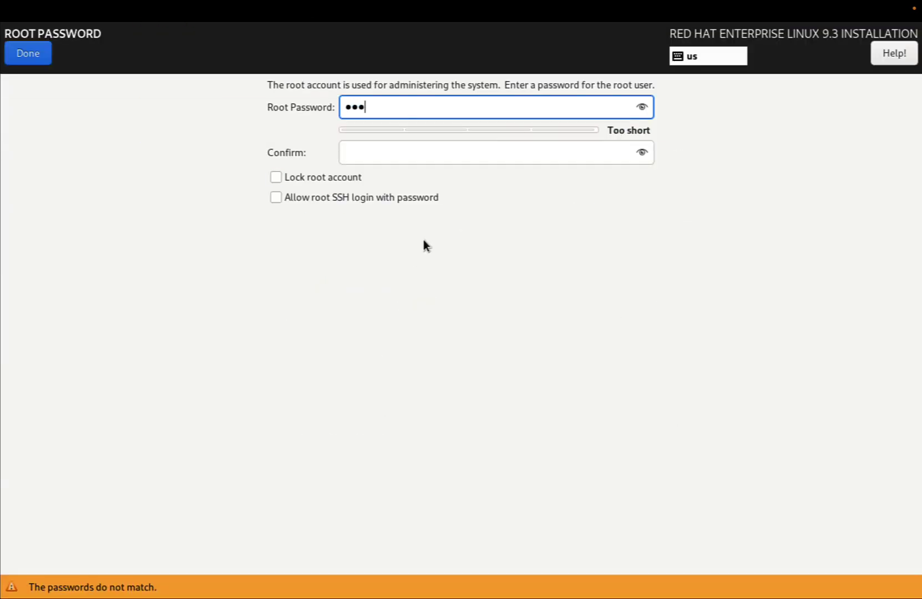
key("Tab")
type("•••••••••")
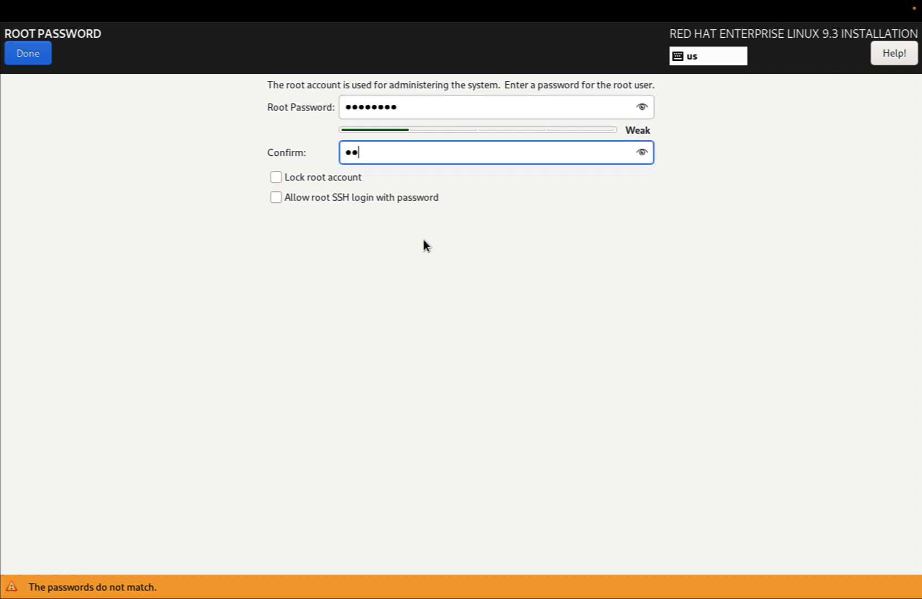
left_click(355, 198)
left_click(28, 53)
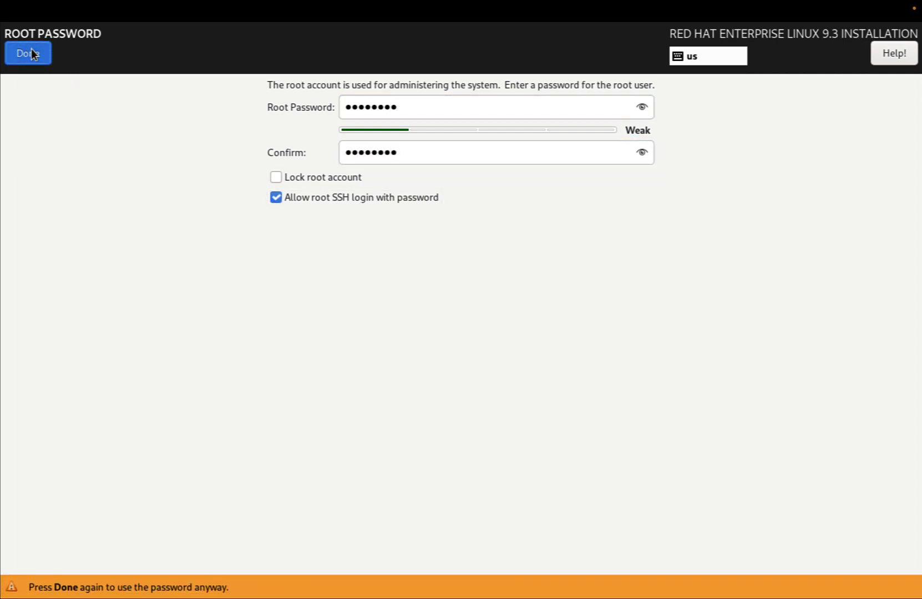
left_click(28, 53)
left_click(346, 453)
- Create user devops with a confirmed password and administrator rights
type("devops")
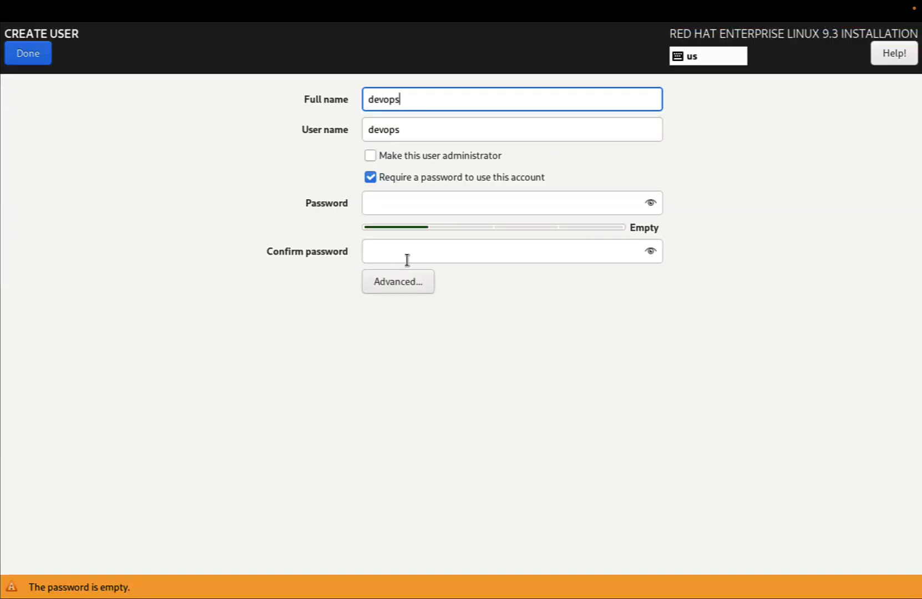
left_click(434, 204)
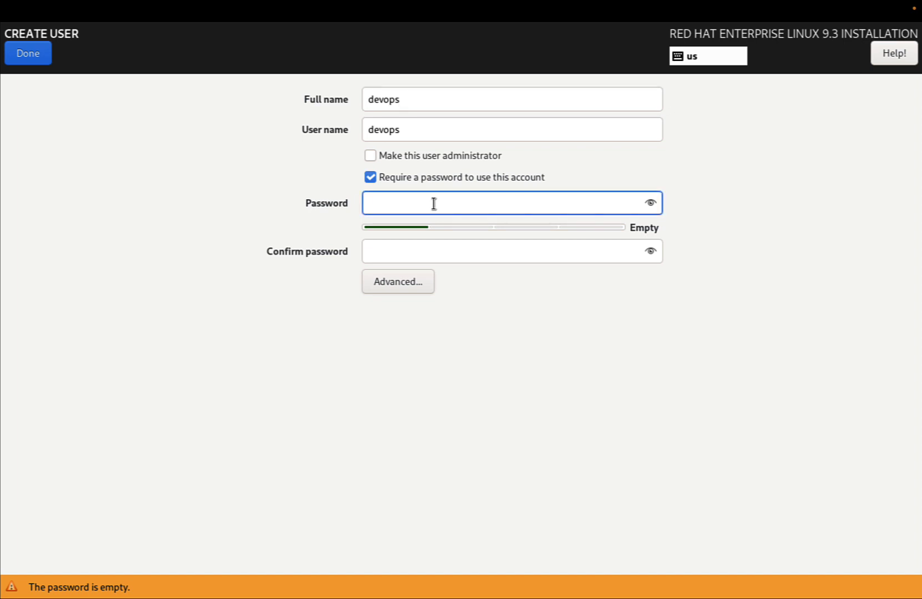
type("********")
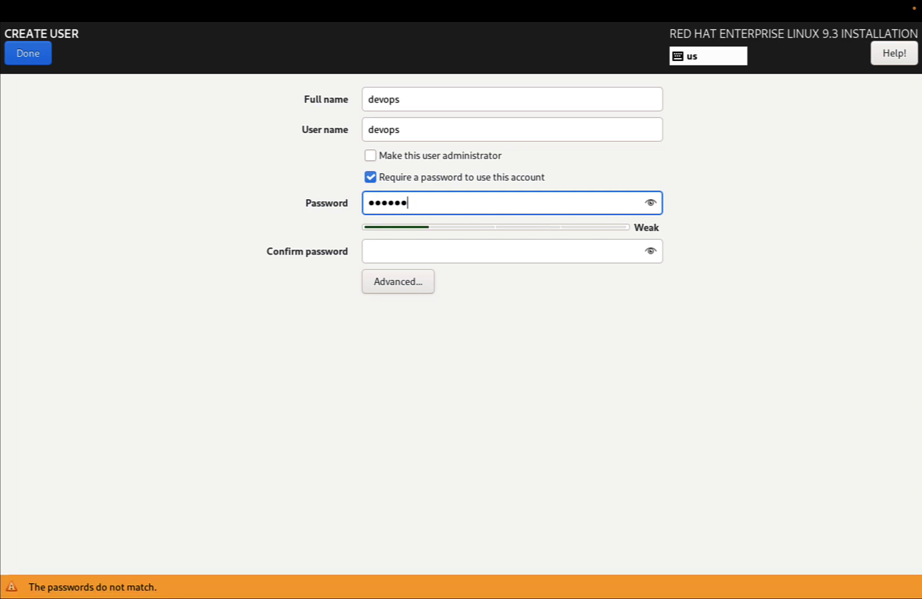
key("Tab")
type("********")
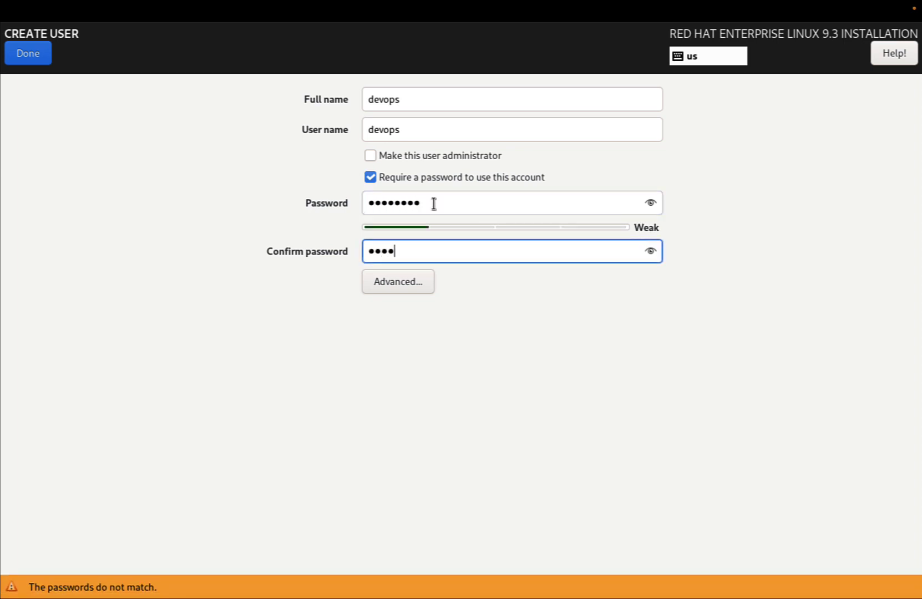
left_click(434, 155)
- Confirm the devops user and accept automatic partitioning on the 20 GiB disk
left_click(31, 54)
left_click(31, 54)
left_click(693, 190)
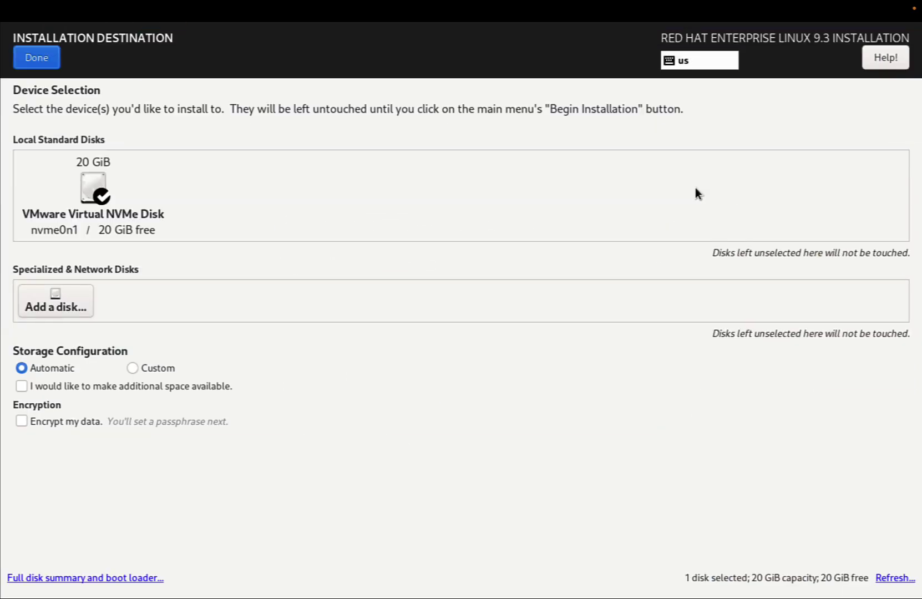
left_click(36, 57)
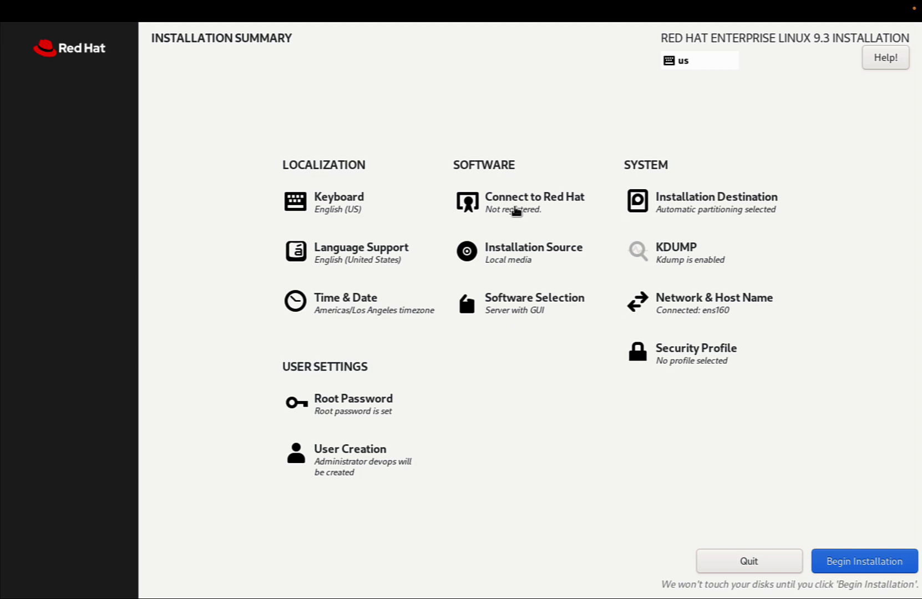
- Register the system with Red Hat using the account user name and password, connecting Insights
left_click(516, 209)
left_click(508, 123)
key("Tab")
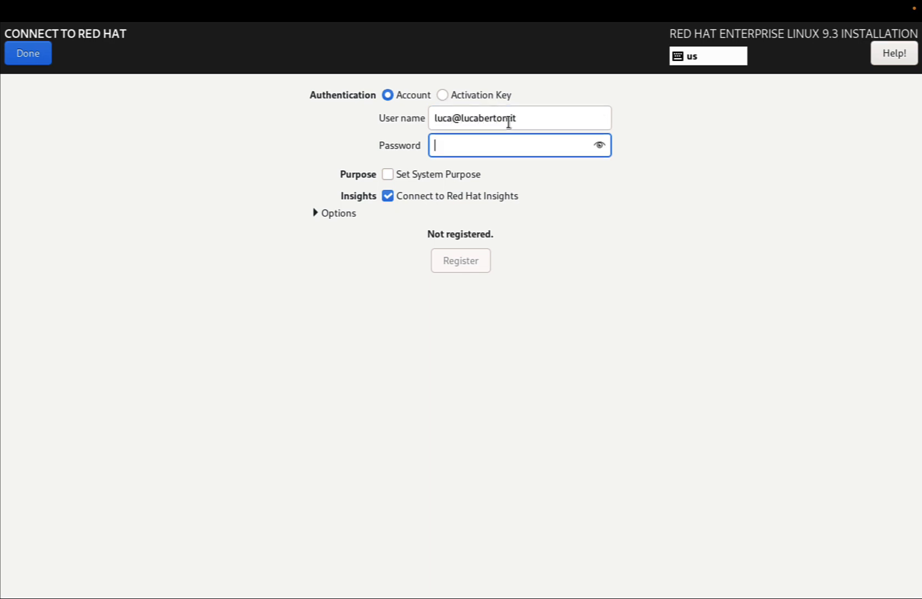
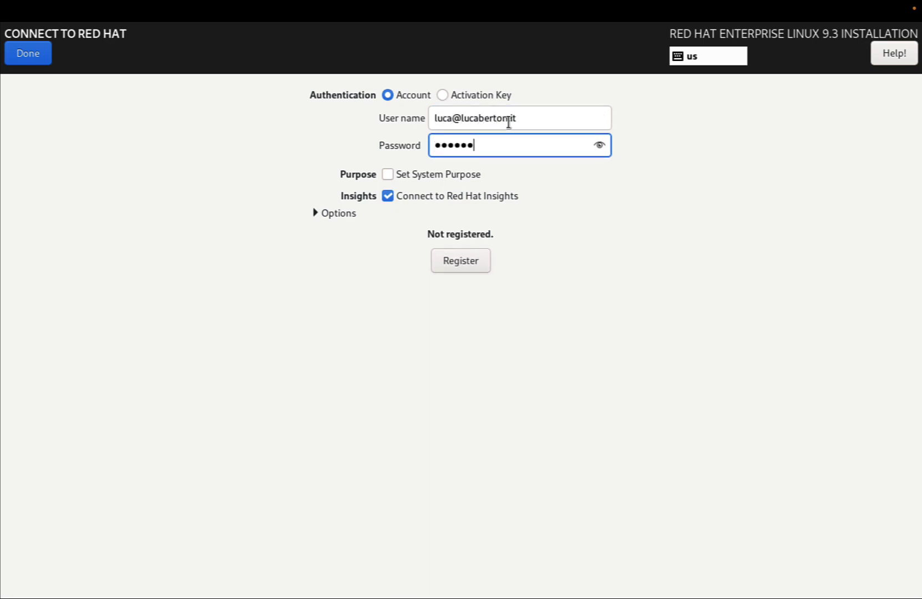
left_click(461, 260)
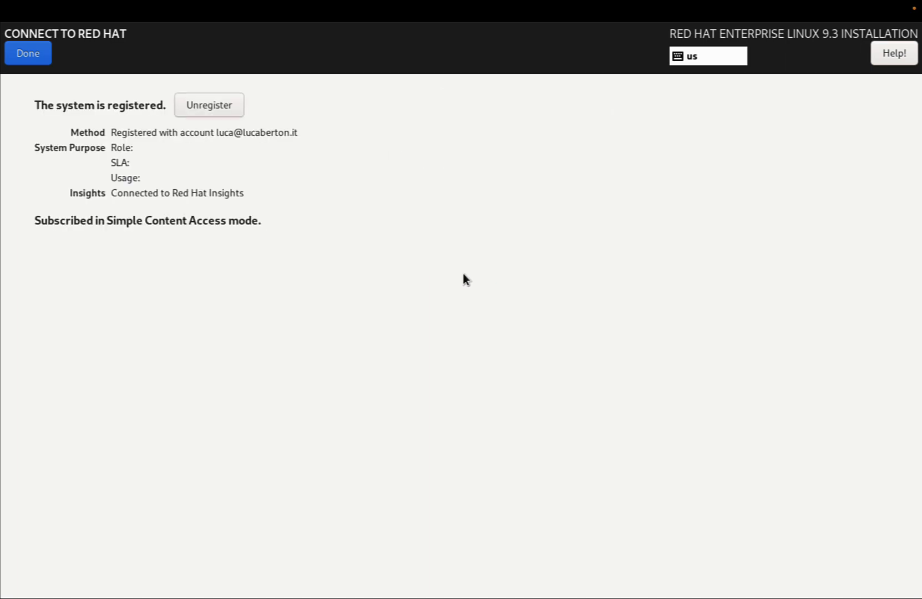
- Switch the installation source from Red Hat CDN to the auto-detected local installation media
left_click(25, 54)
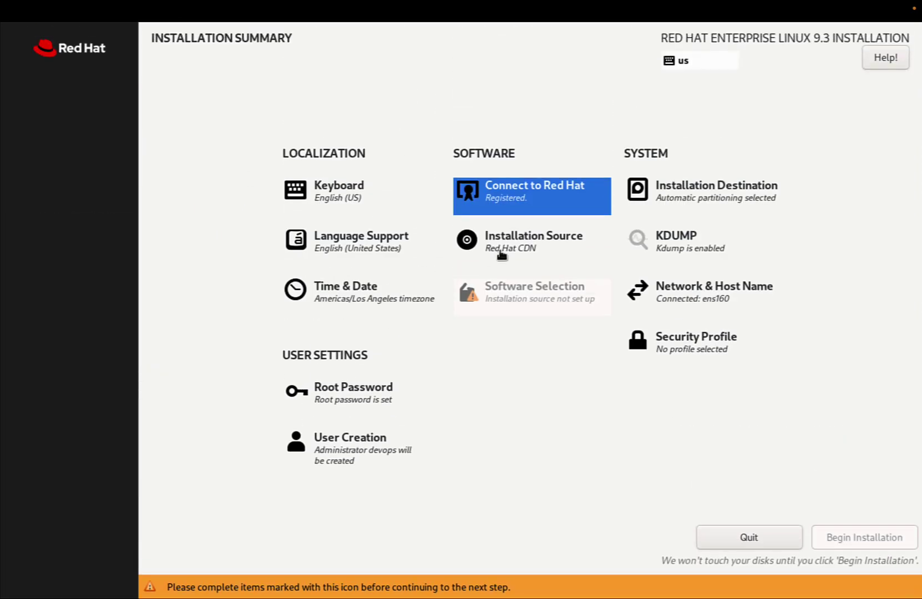
left_click(505, 254)
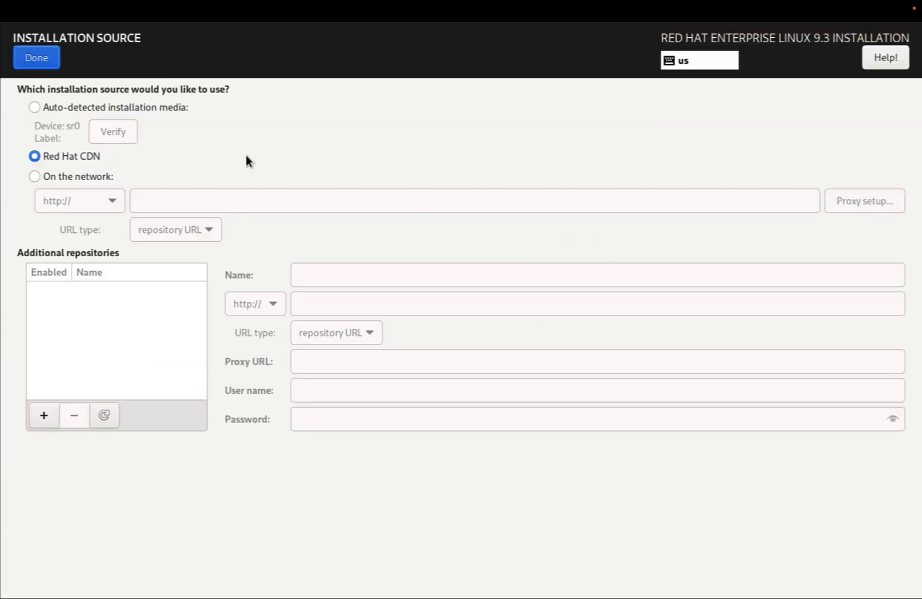
left_click(167, 108)
left_click(32, 64)
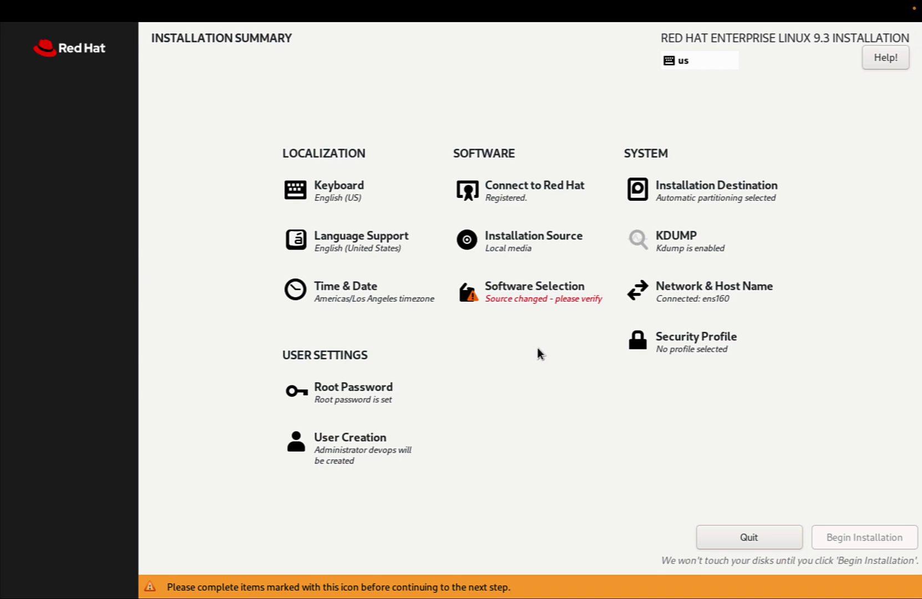
- Confirm Server with GUI as the software selection with the 4k kernel page size
left_click(529, 299)
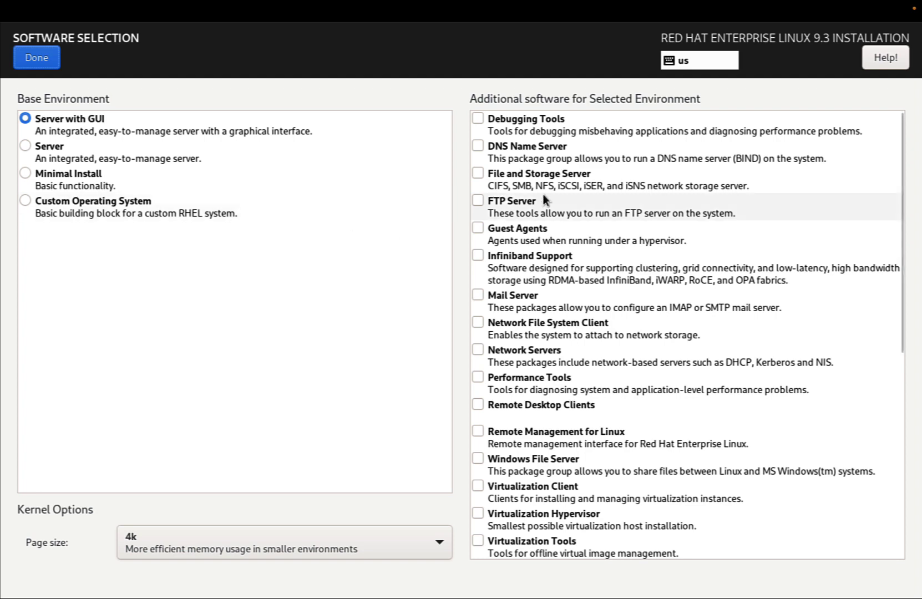
scroll(544, 198, "down", 5)
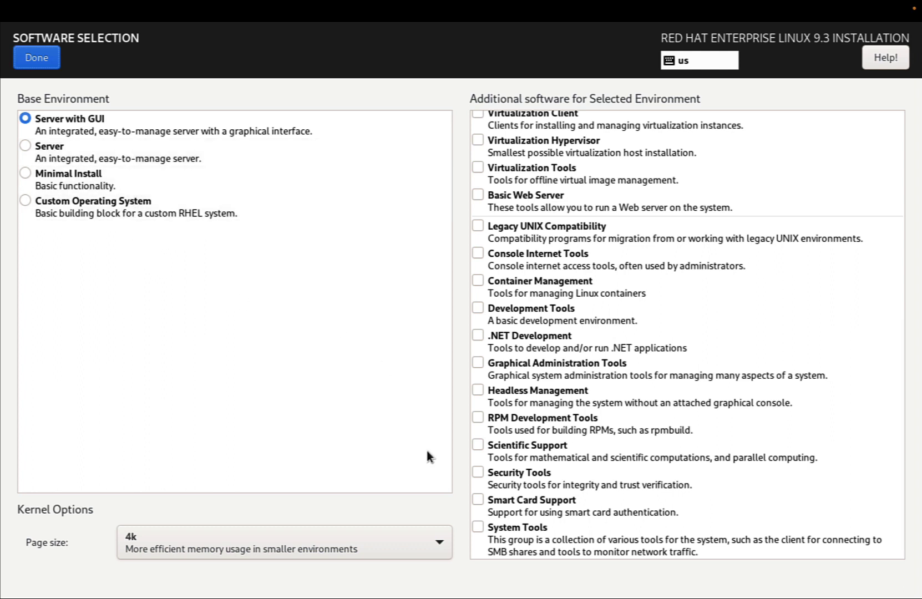
left_click(443, 541)
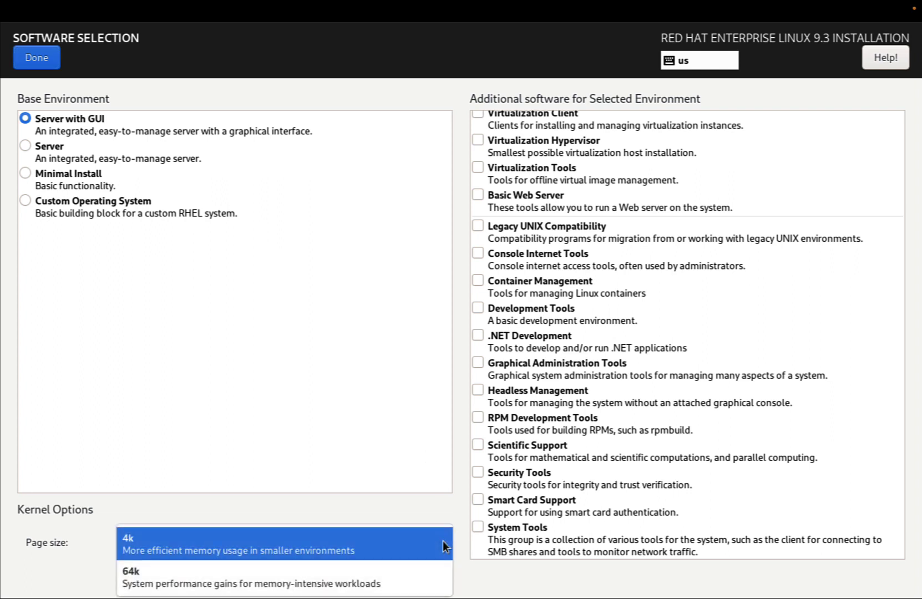
left_click(445, 463)
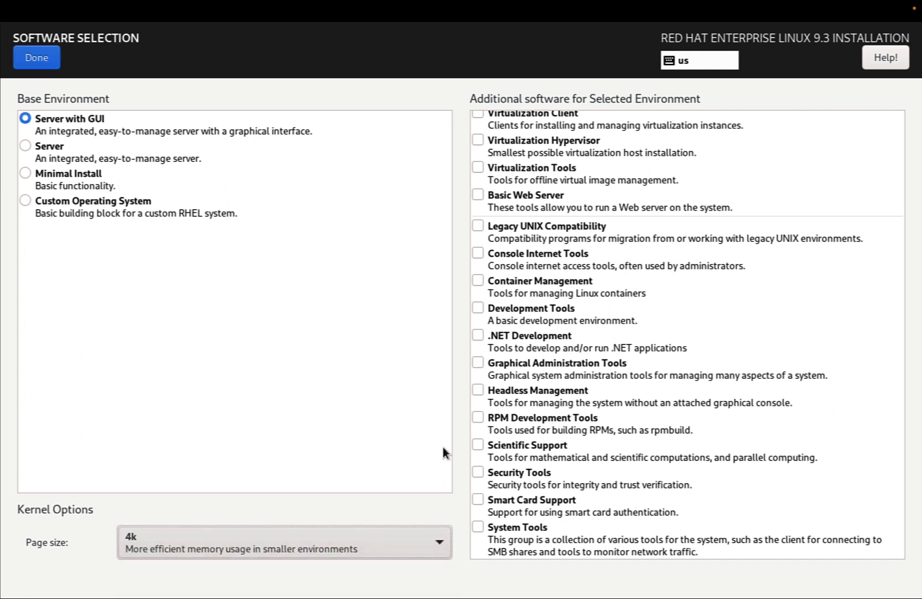
left_click(42, 58)
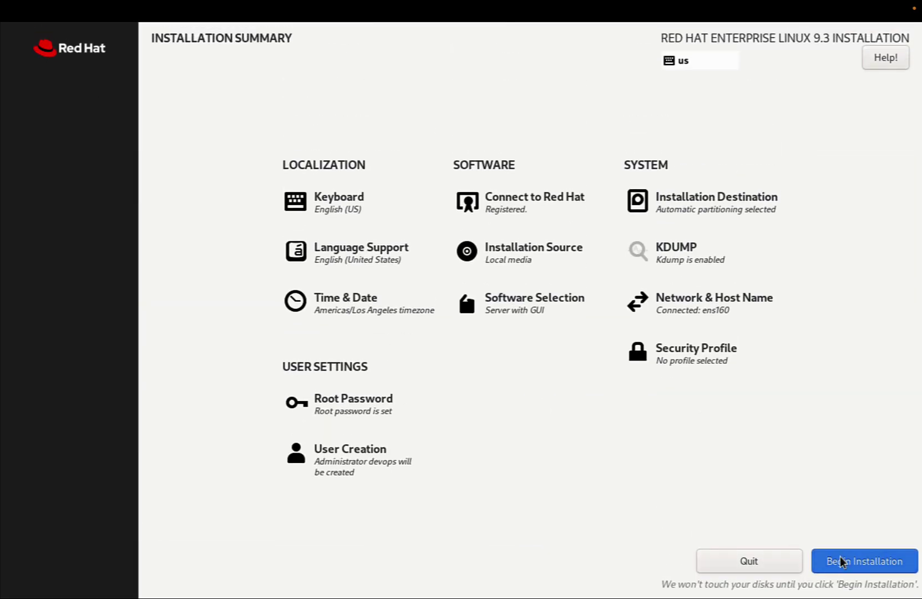
- Begin the installation and let it finish and reboot to the login screen
left_click(842, 560)
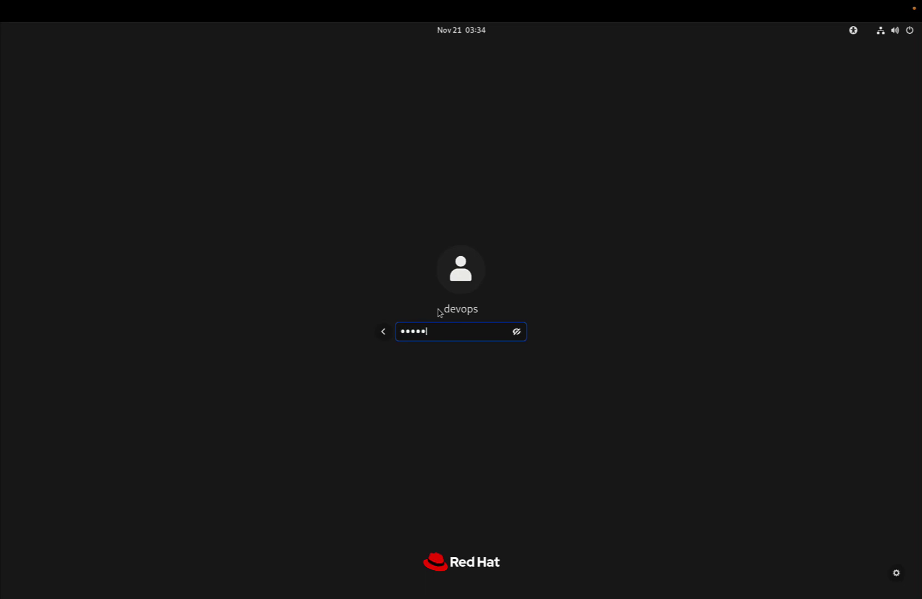
- Log in as devops, go through every welcome tour page, and close the tour
key("Return")
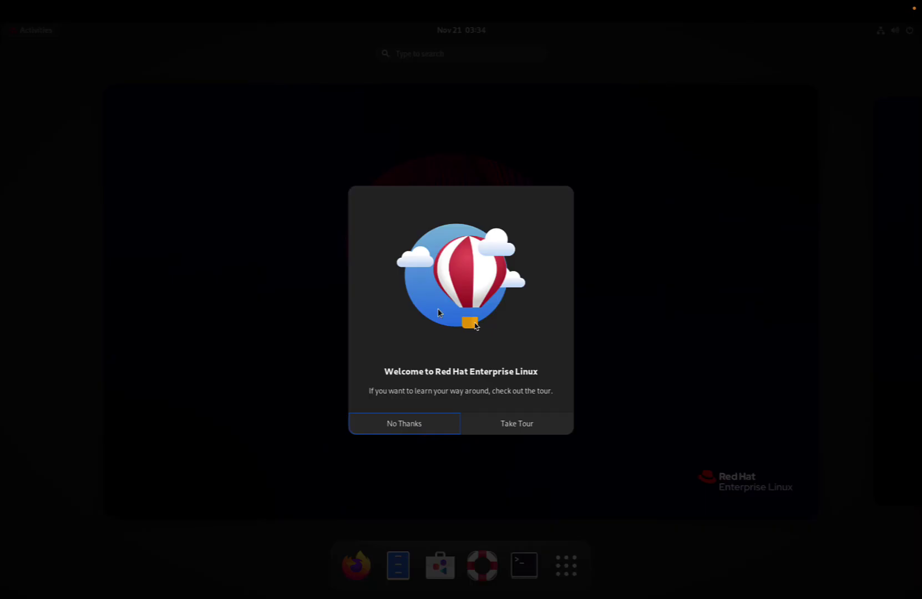
left_click(516, 422)
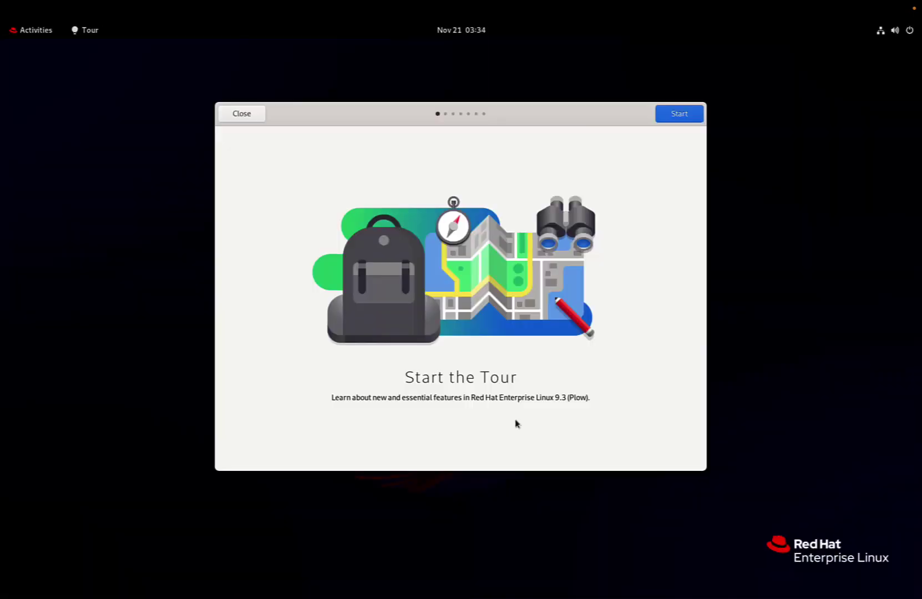
left_click(679, 111)
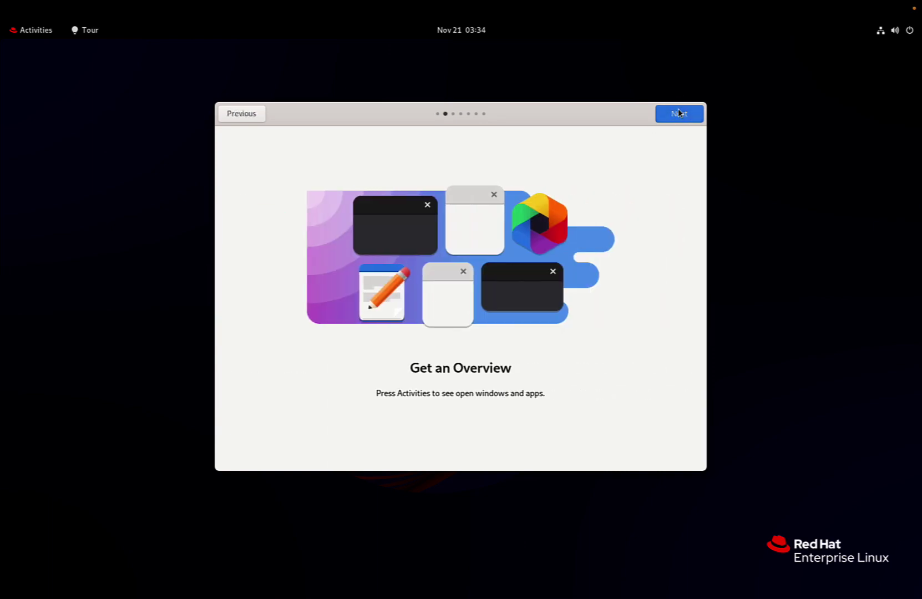
left_click(678, 113)
left_click(679, 114)
left_click(680, 116)
left_click(680, 116)
left_click(680, 116)
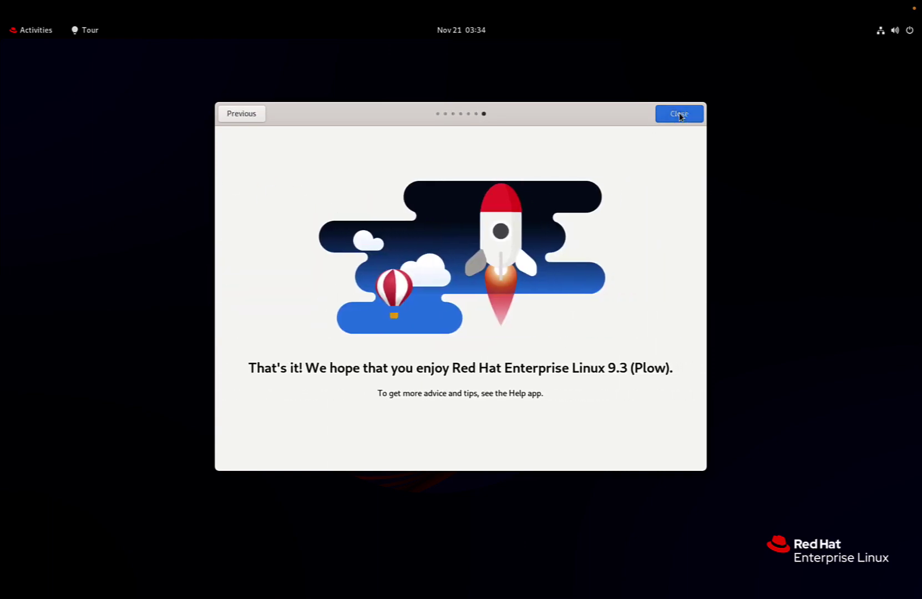
left_click(681, 116)
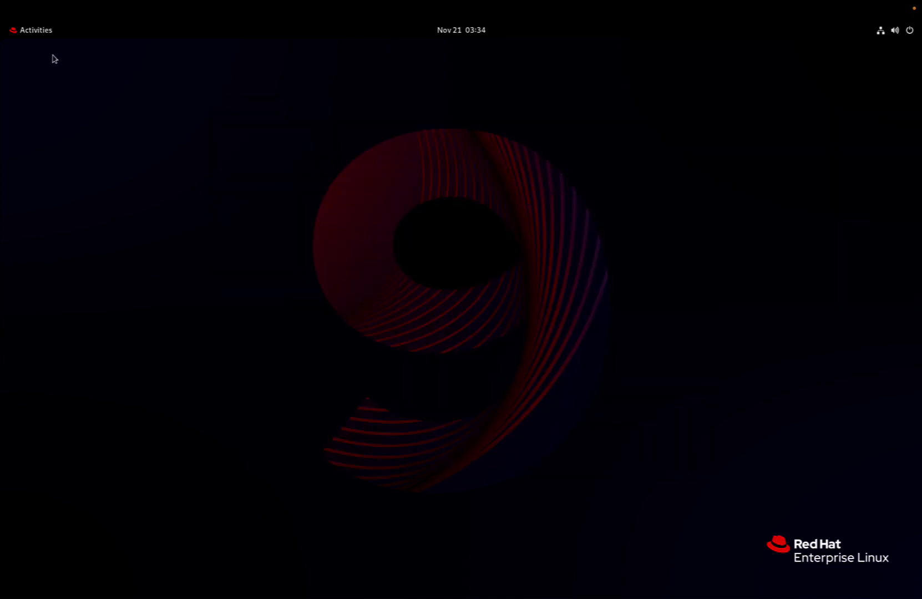
- Open Settings on the About page showing RHEL 9.3 (Plow) and enlarge the window
left_click(47, 35)
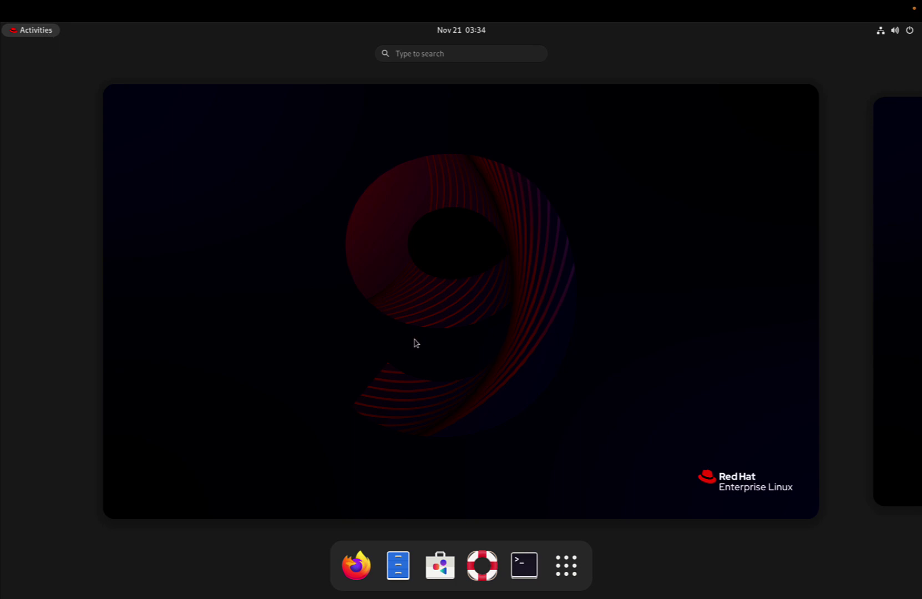
left_click(567, 564)
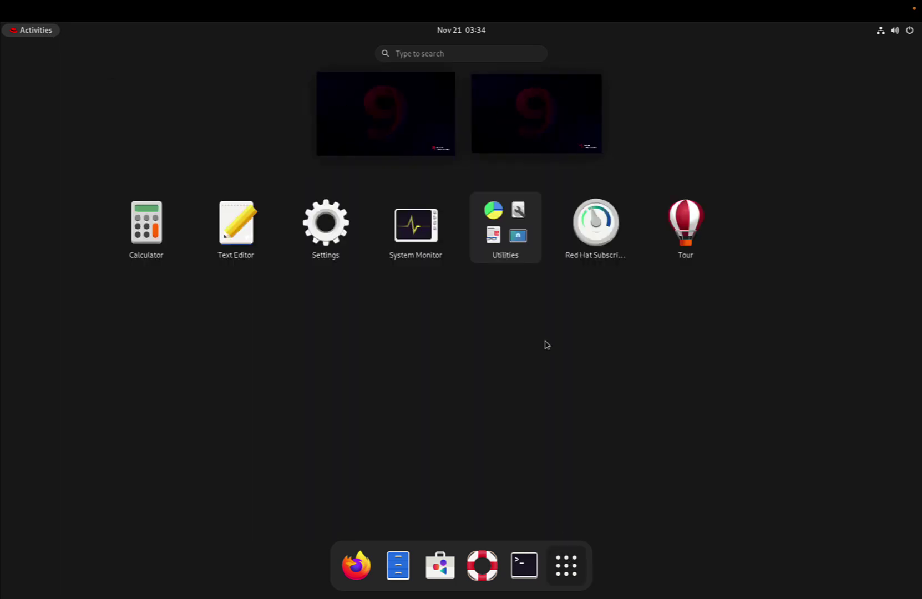
left_click(333, 229)
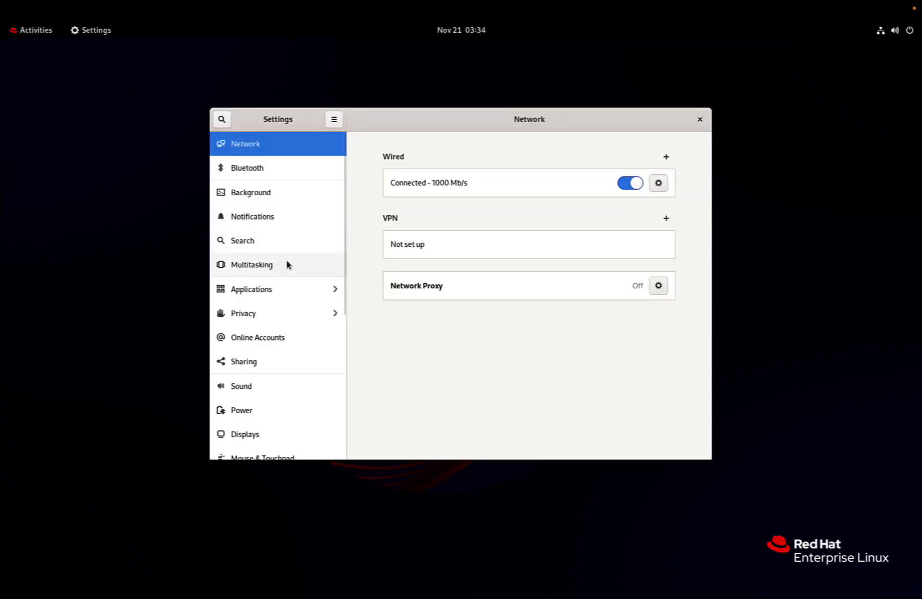
scroll(286, 264, "down", 5)
left_click(268, 443)
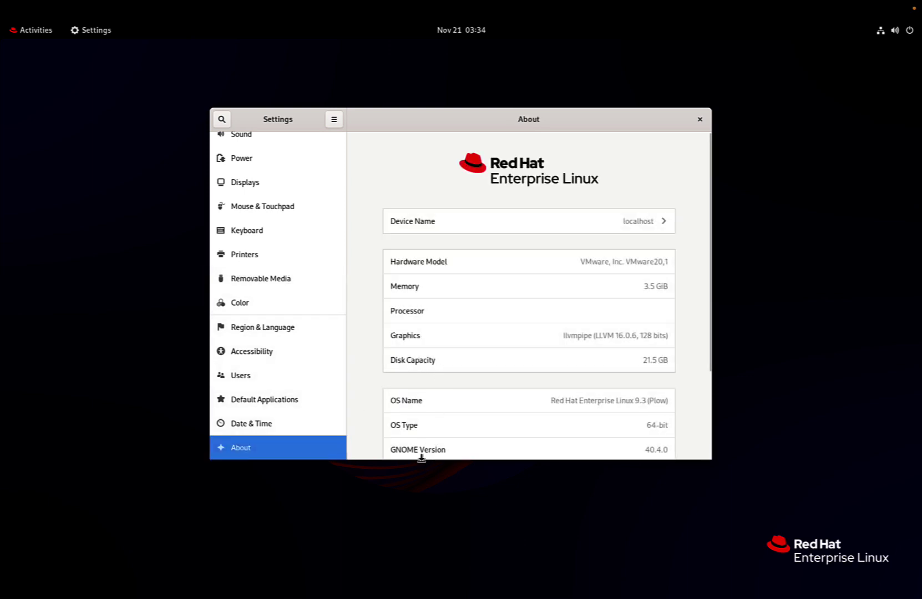
left_click_drag(422, 459, 442, 594)
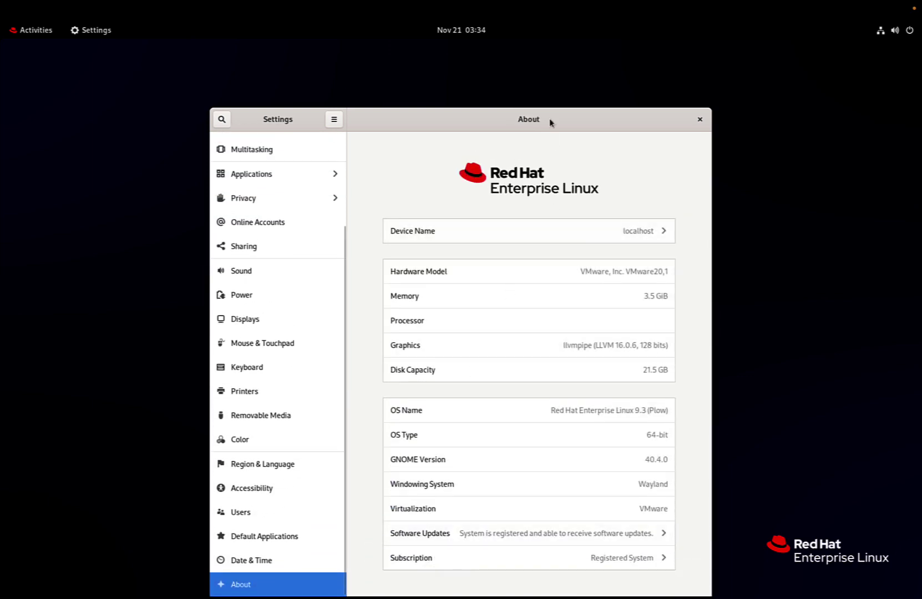
left_click_drag(548, 117, 546, 73)
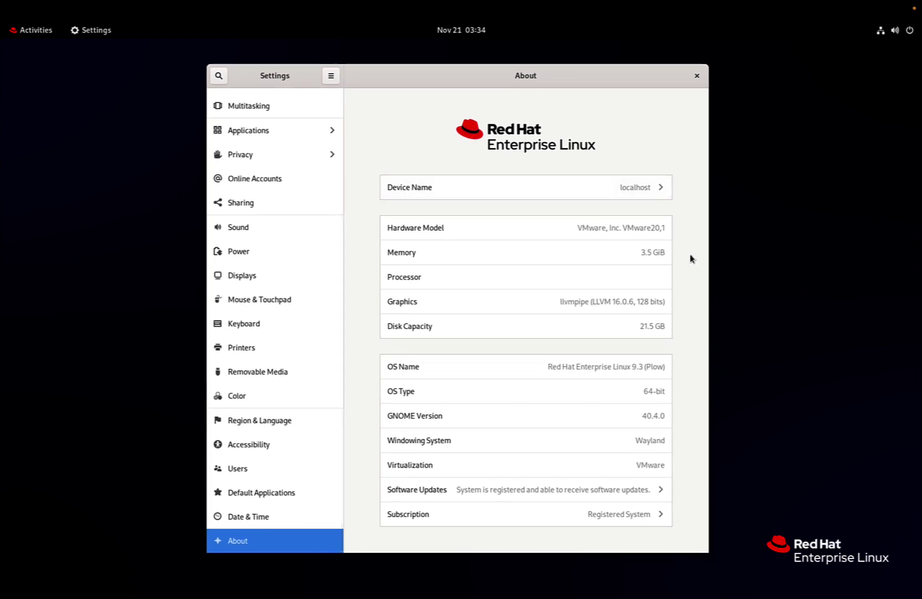